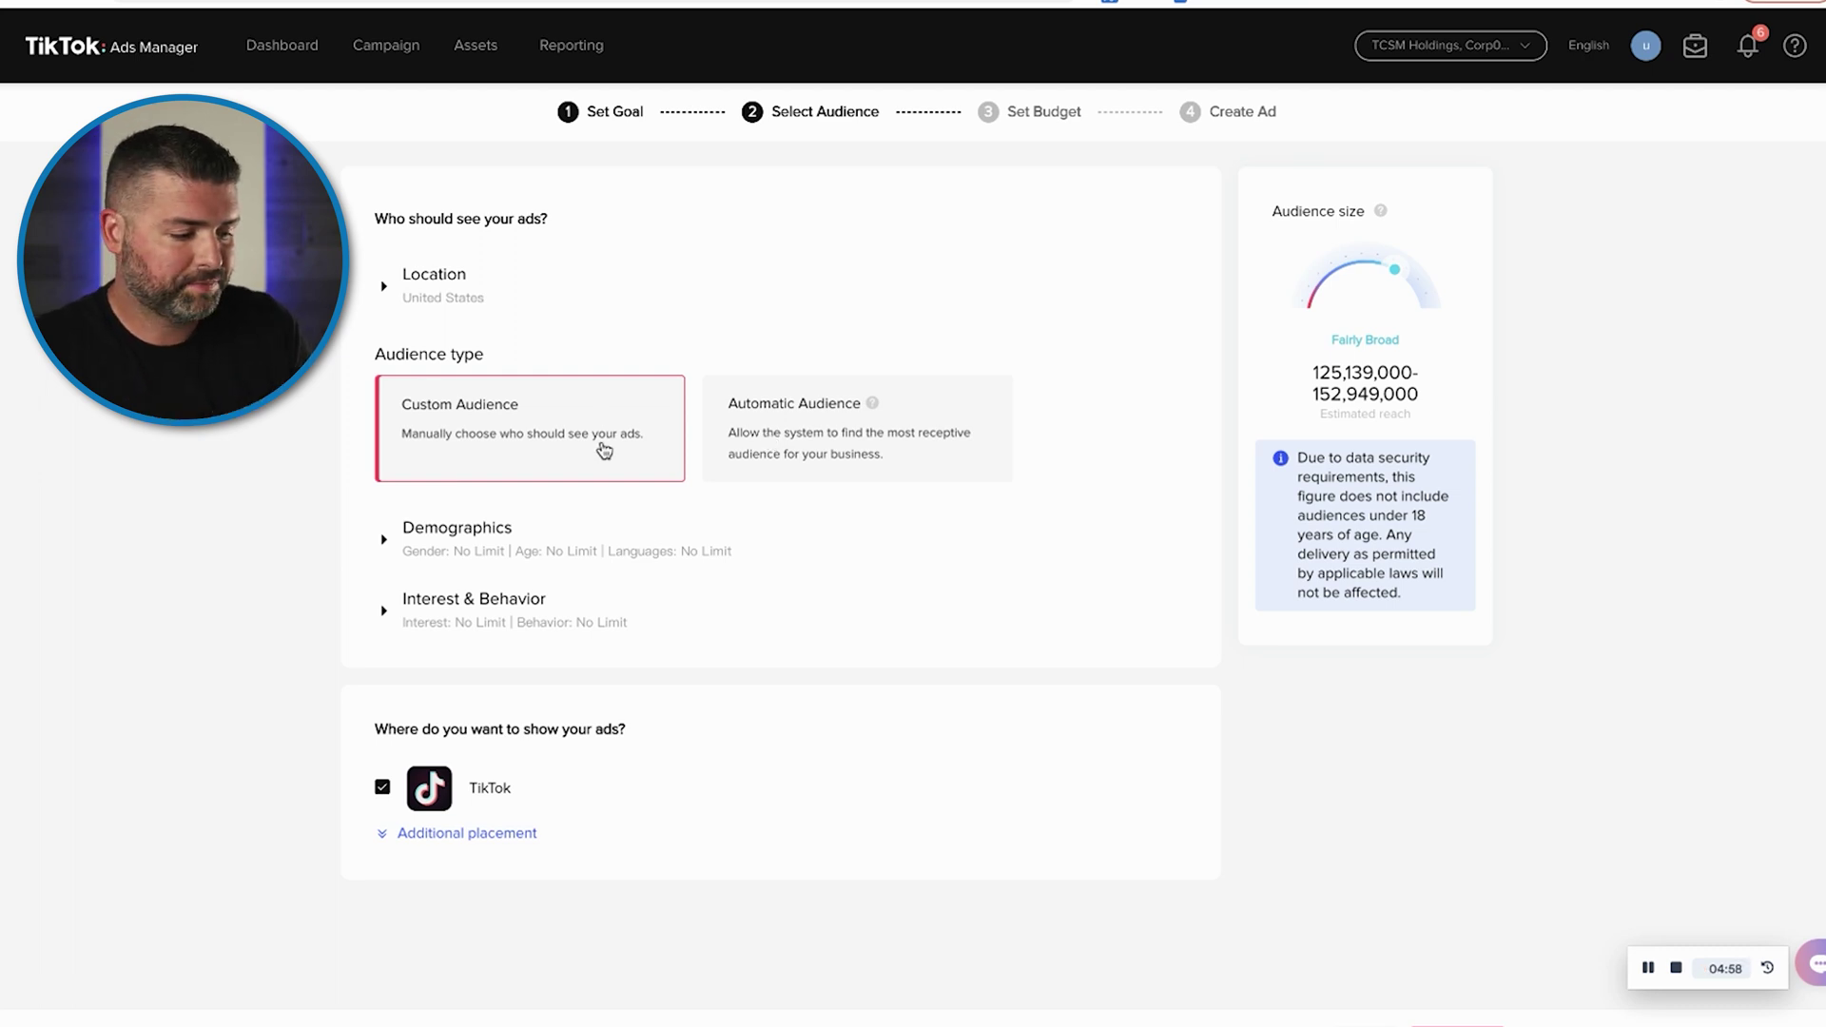
# - Limit the audience demographics to males aged 25-34, 35-44 and 45-54
pyautogui.click(528, 538)
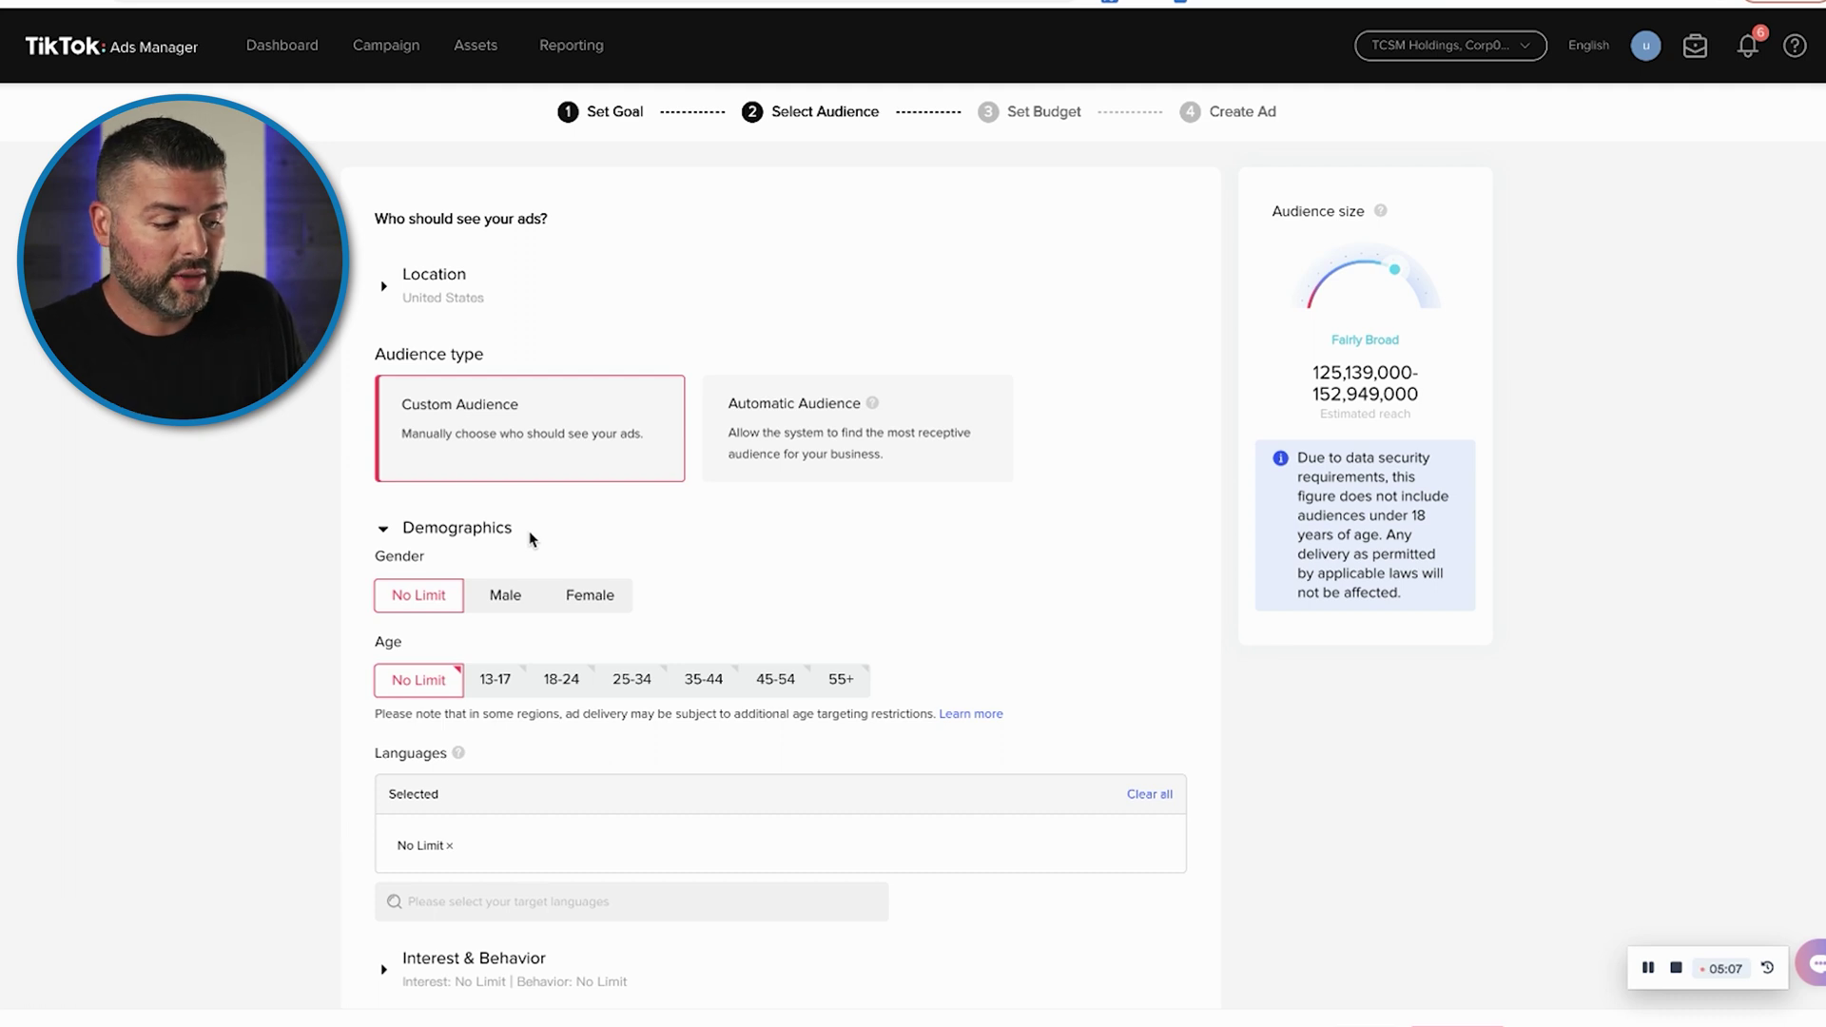
pyautogui.click(505, 597)
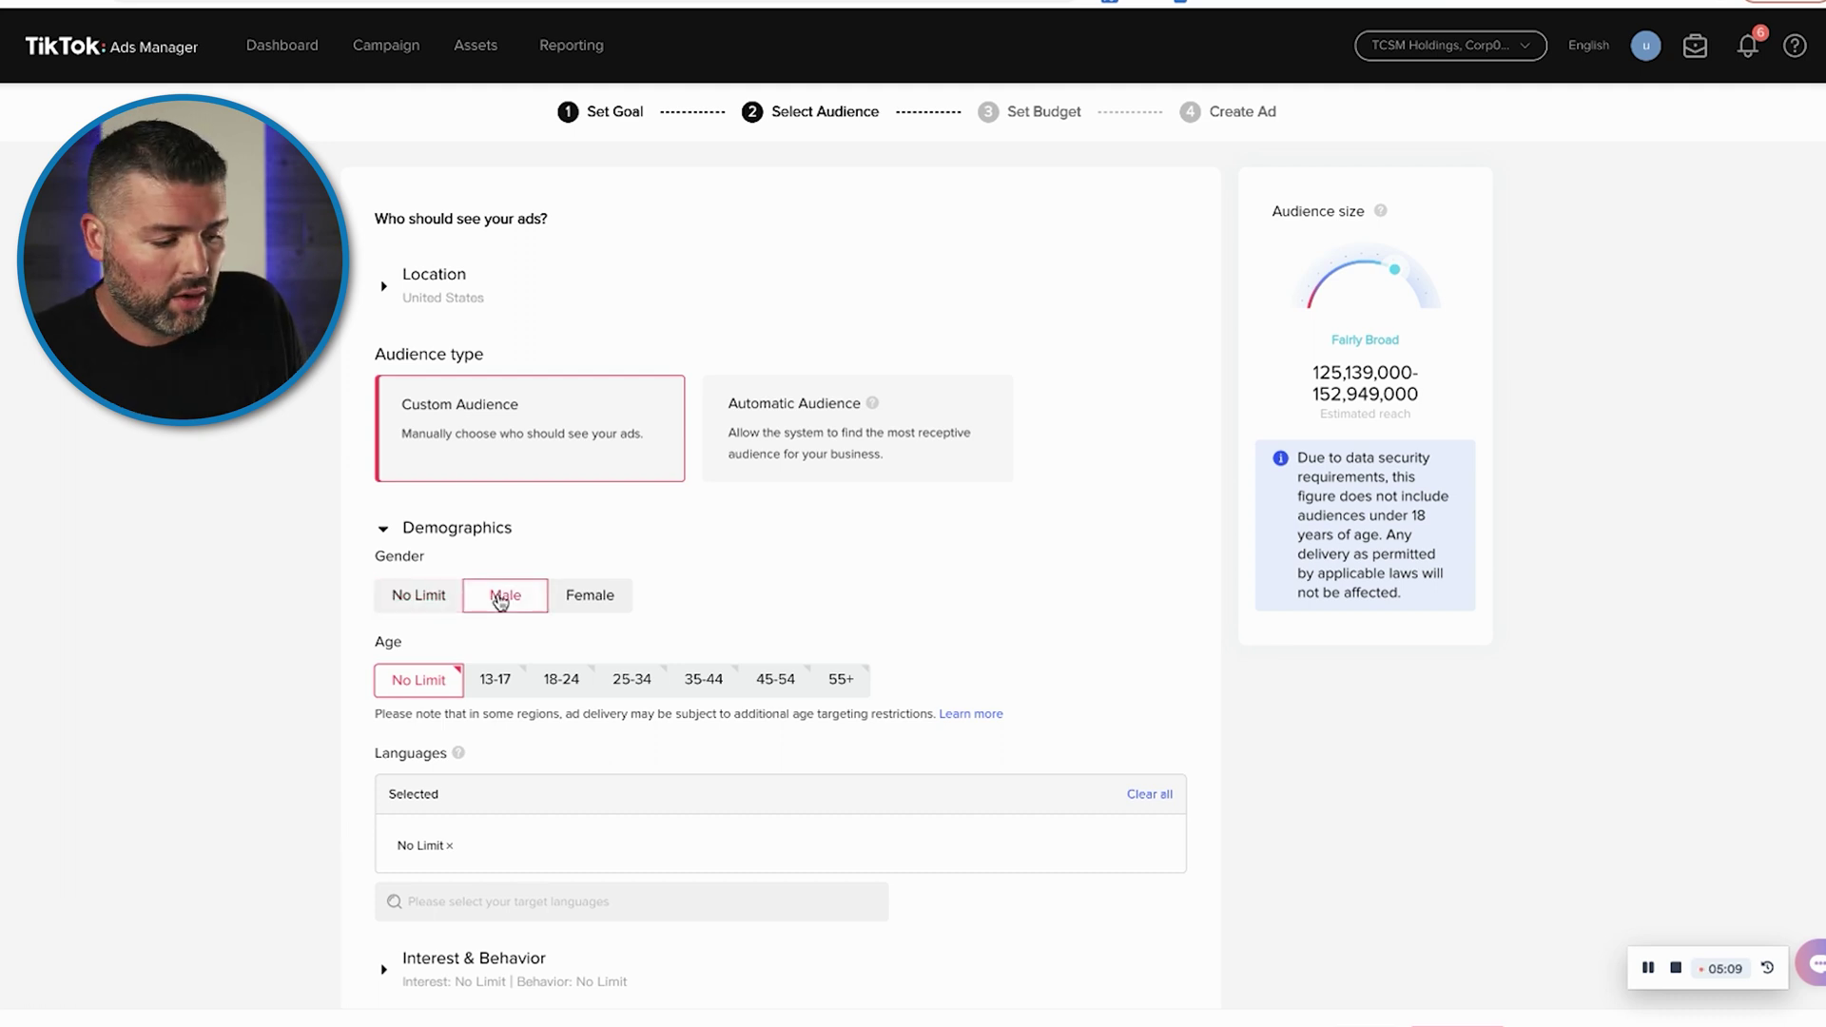
pyautogui.click(633, 691)
pyautogui.click(703, 681)
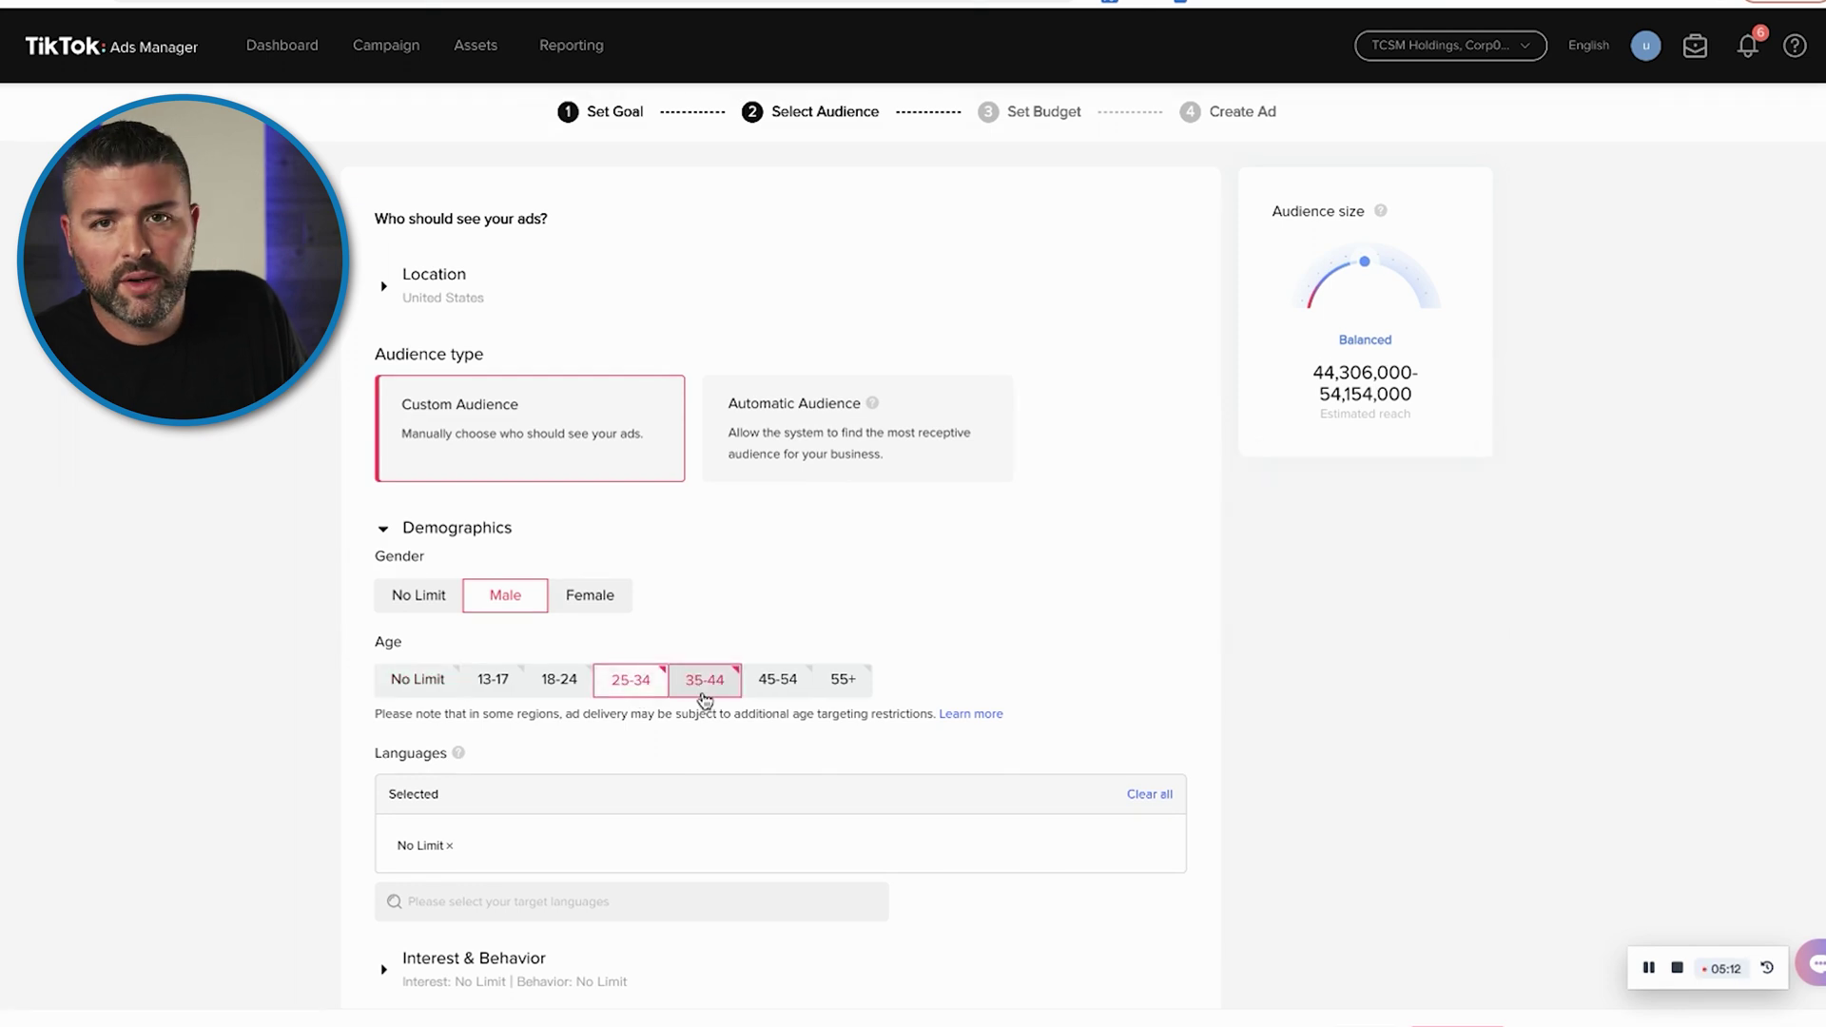
pyautogui.click(777, 694)
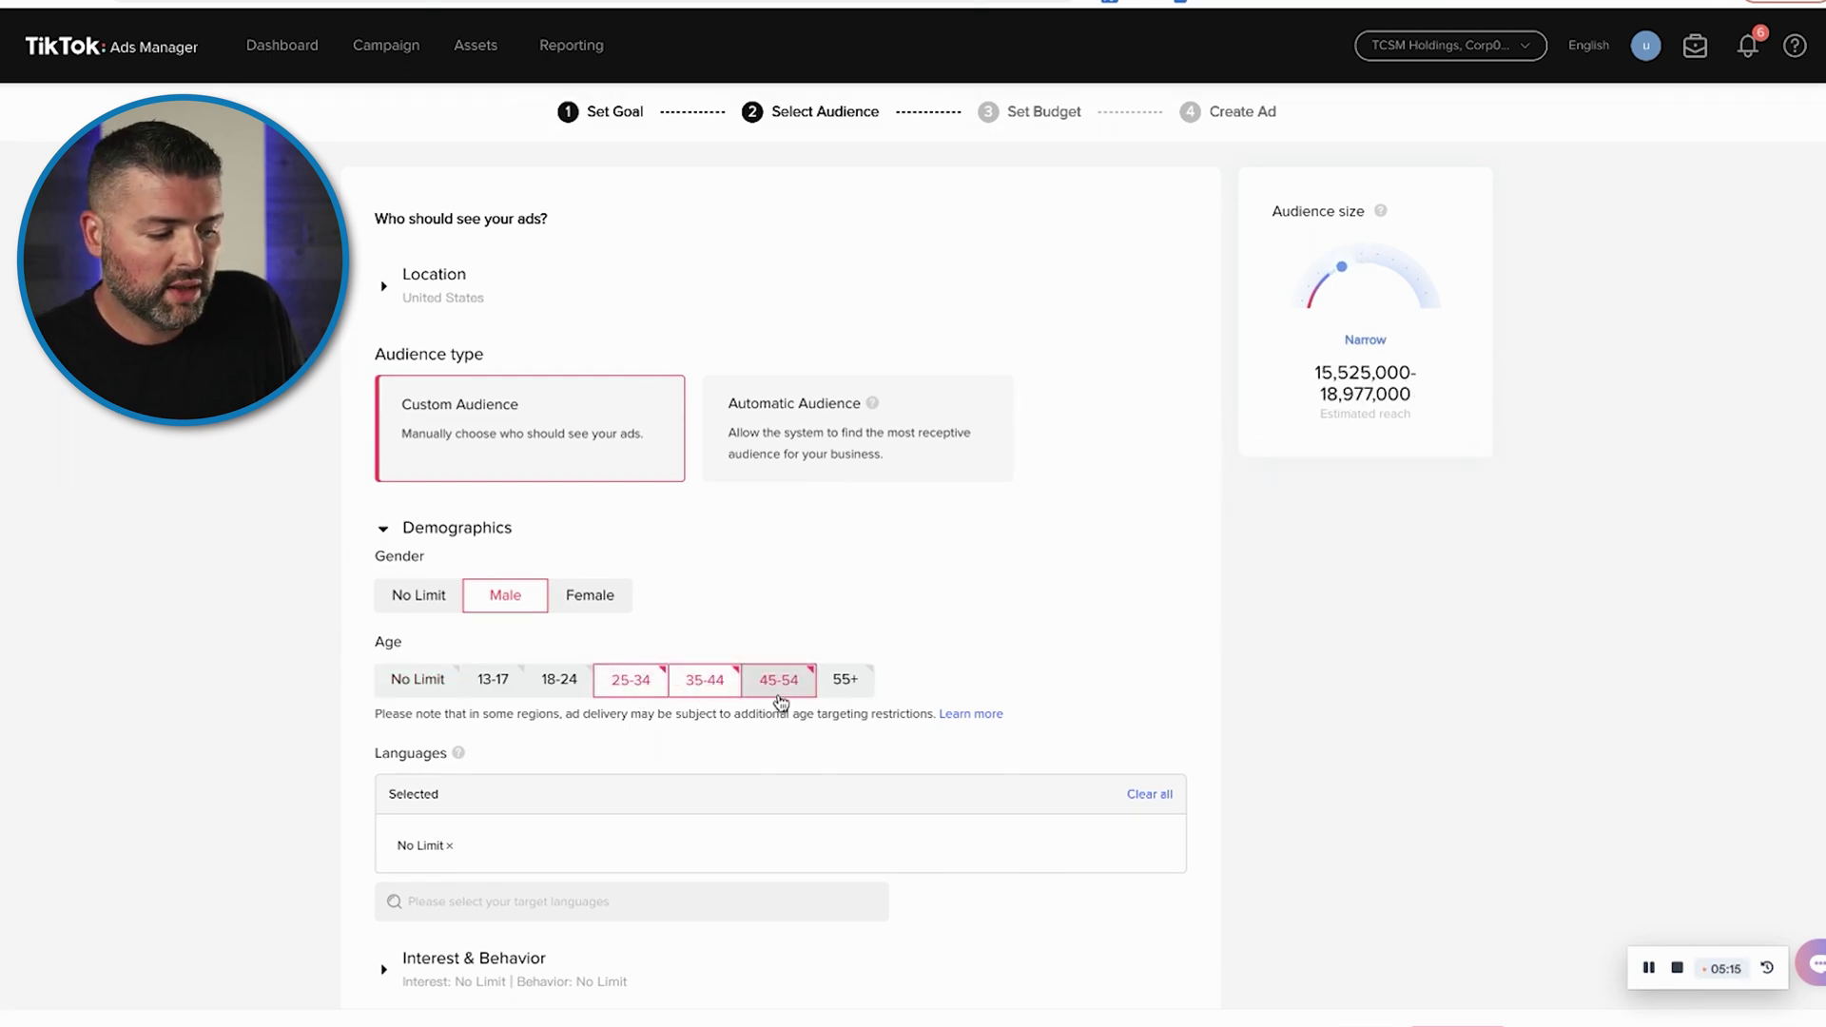
# - Set the audience's target language to English
pyautogui.scroll(-3, 780, 701)
pyautogui.click(418, 638)
pyautogui.write('english')
pyautogui.click(417, 685)
# - Target the Haircare, Wig & Hair Styling and Skin Care interests within Beauty & Personal Care
pyautogui.click(384, 709)
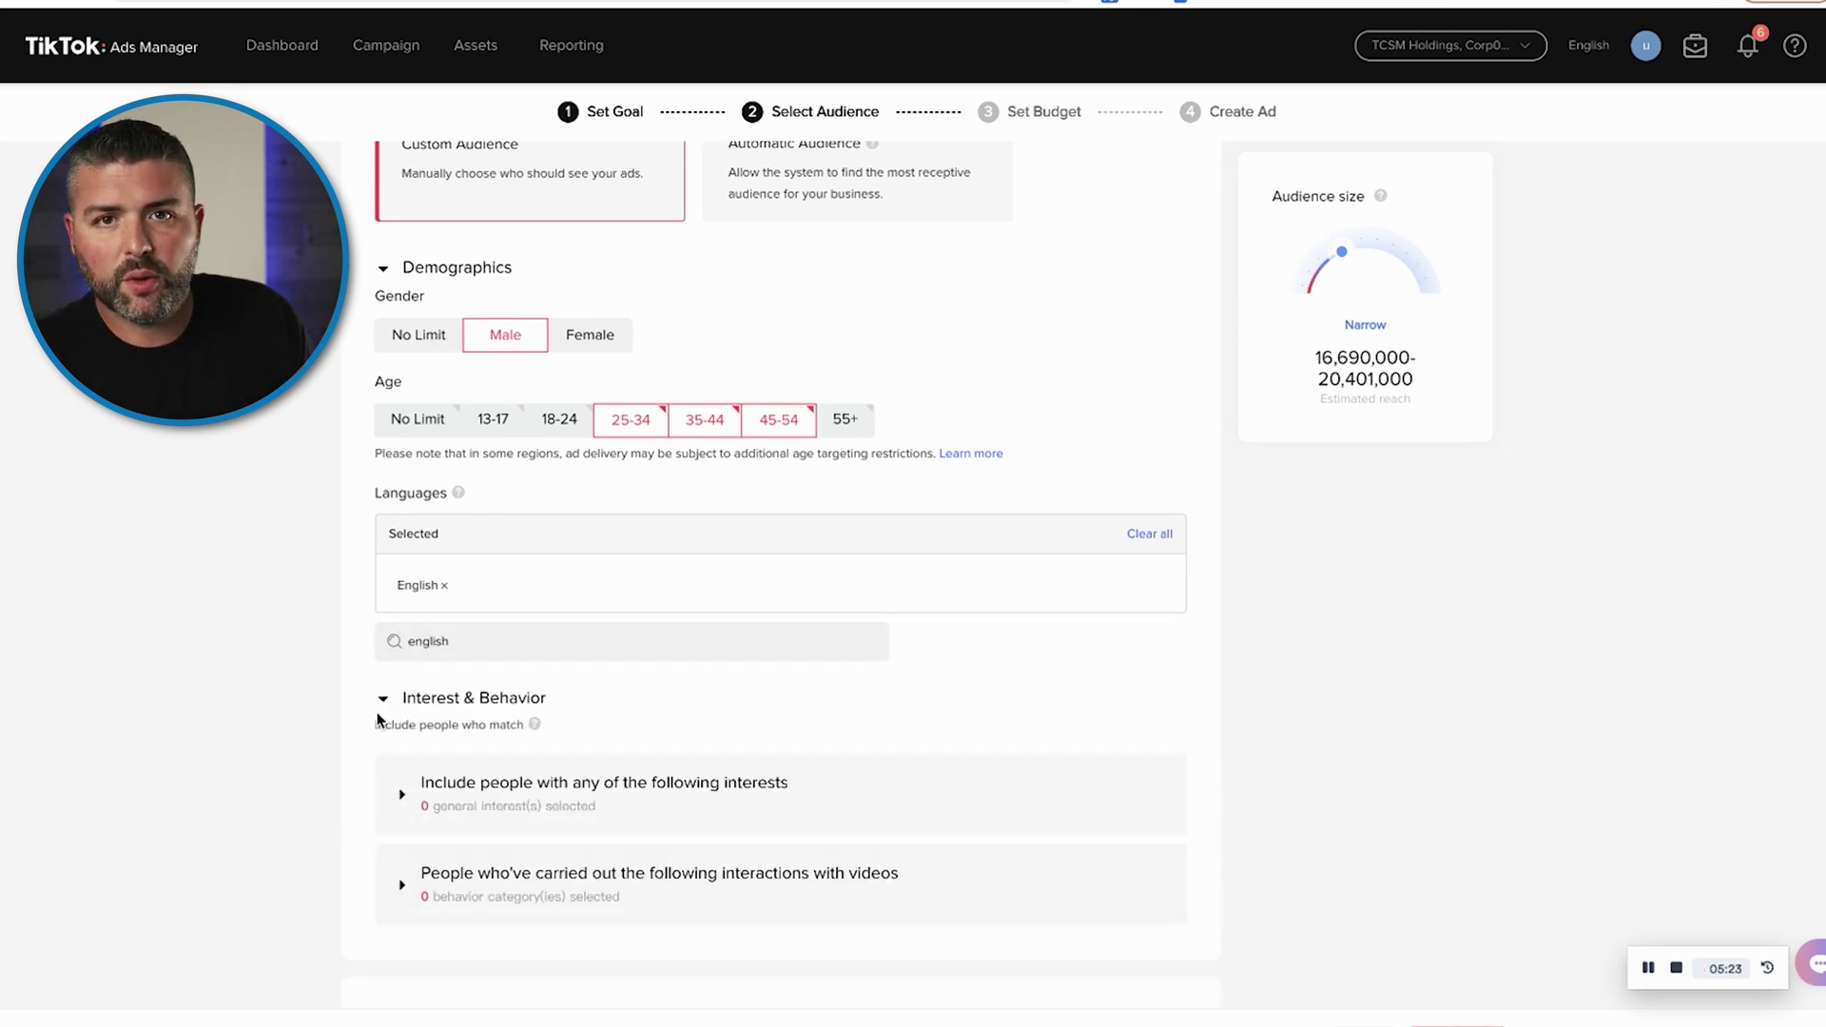
pyautogui.scroll(-2, 562, 802)
pyautogui.scroll(-2, 562, 802)
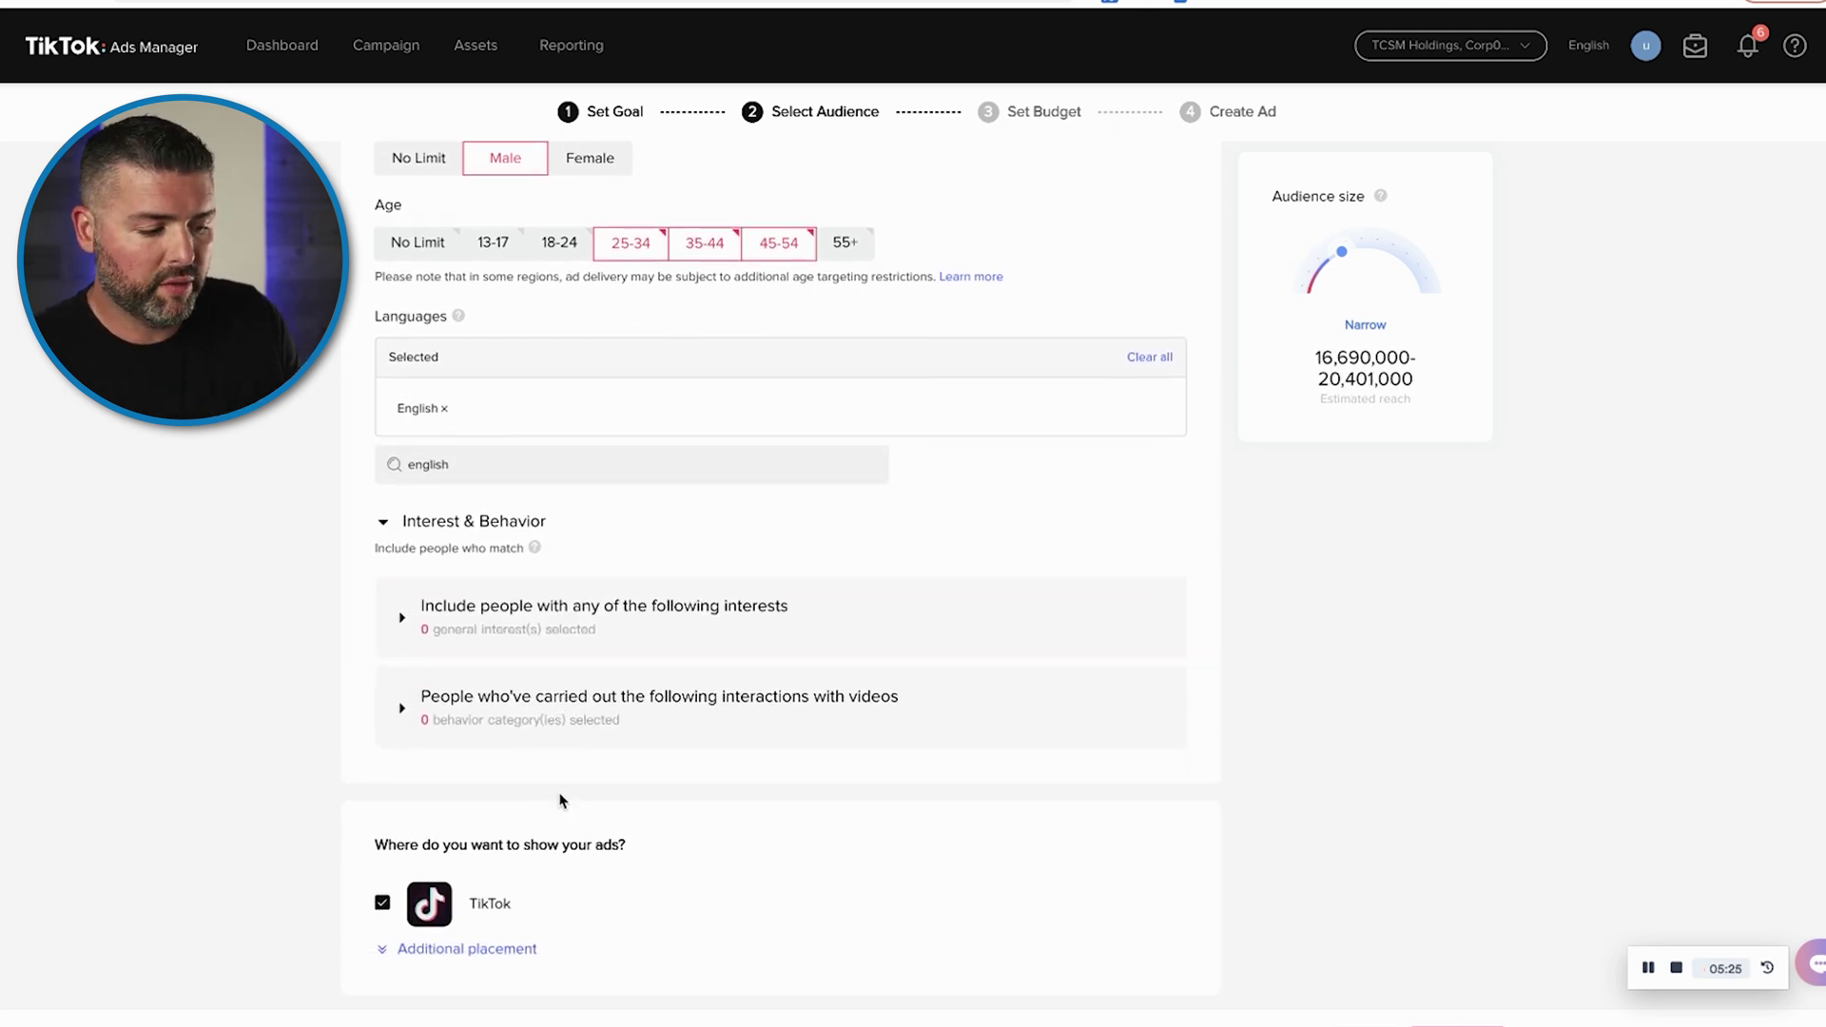
pyautogui.click(512, 637)
pyautogui.click(505, 708)
pyautogui.scroll(-2, 494, 799)
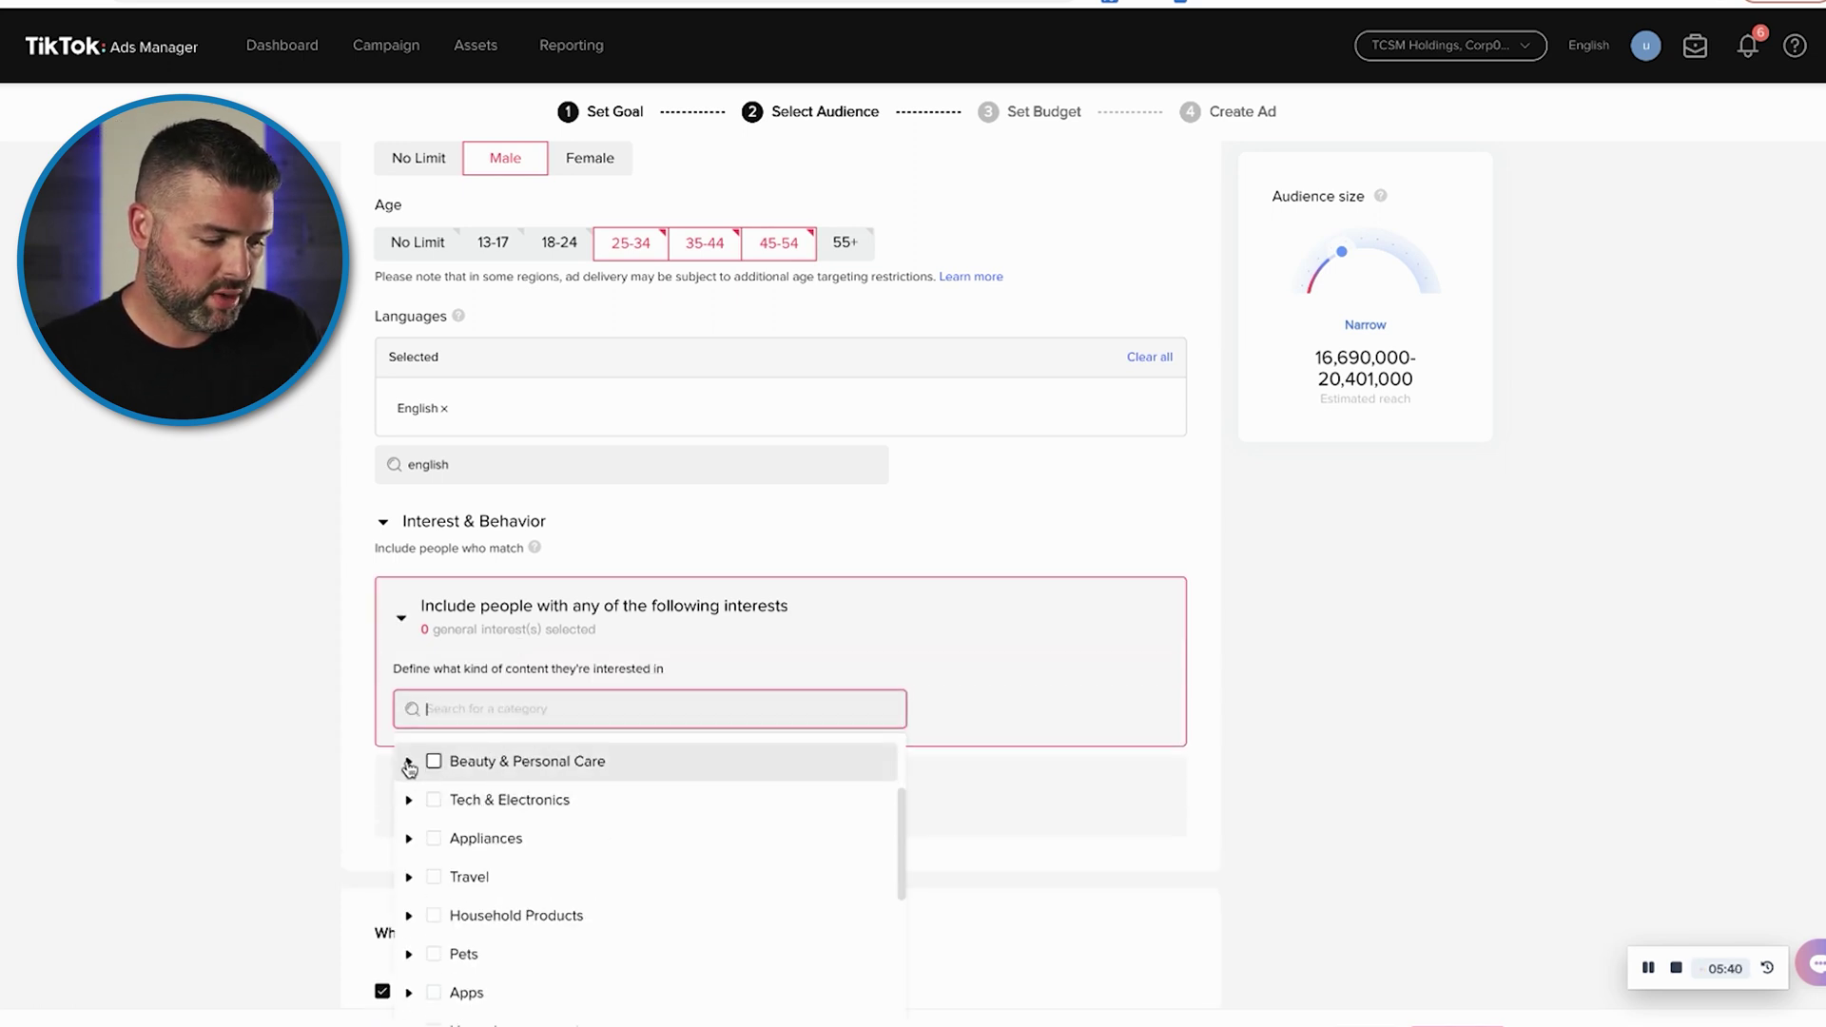
pyautogui.click(409, 763)
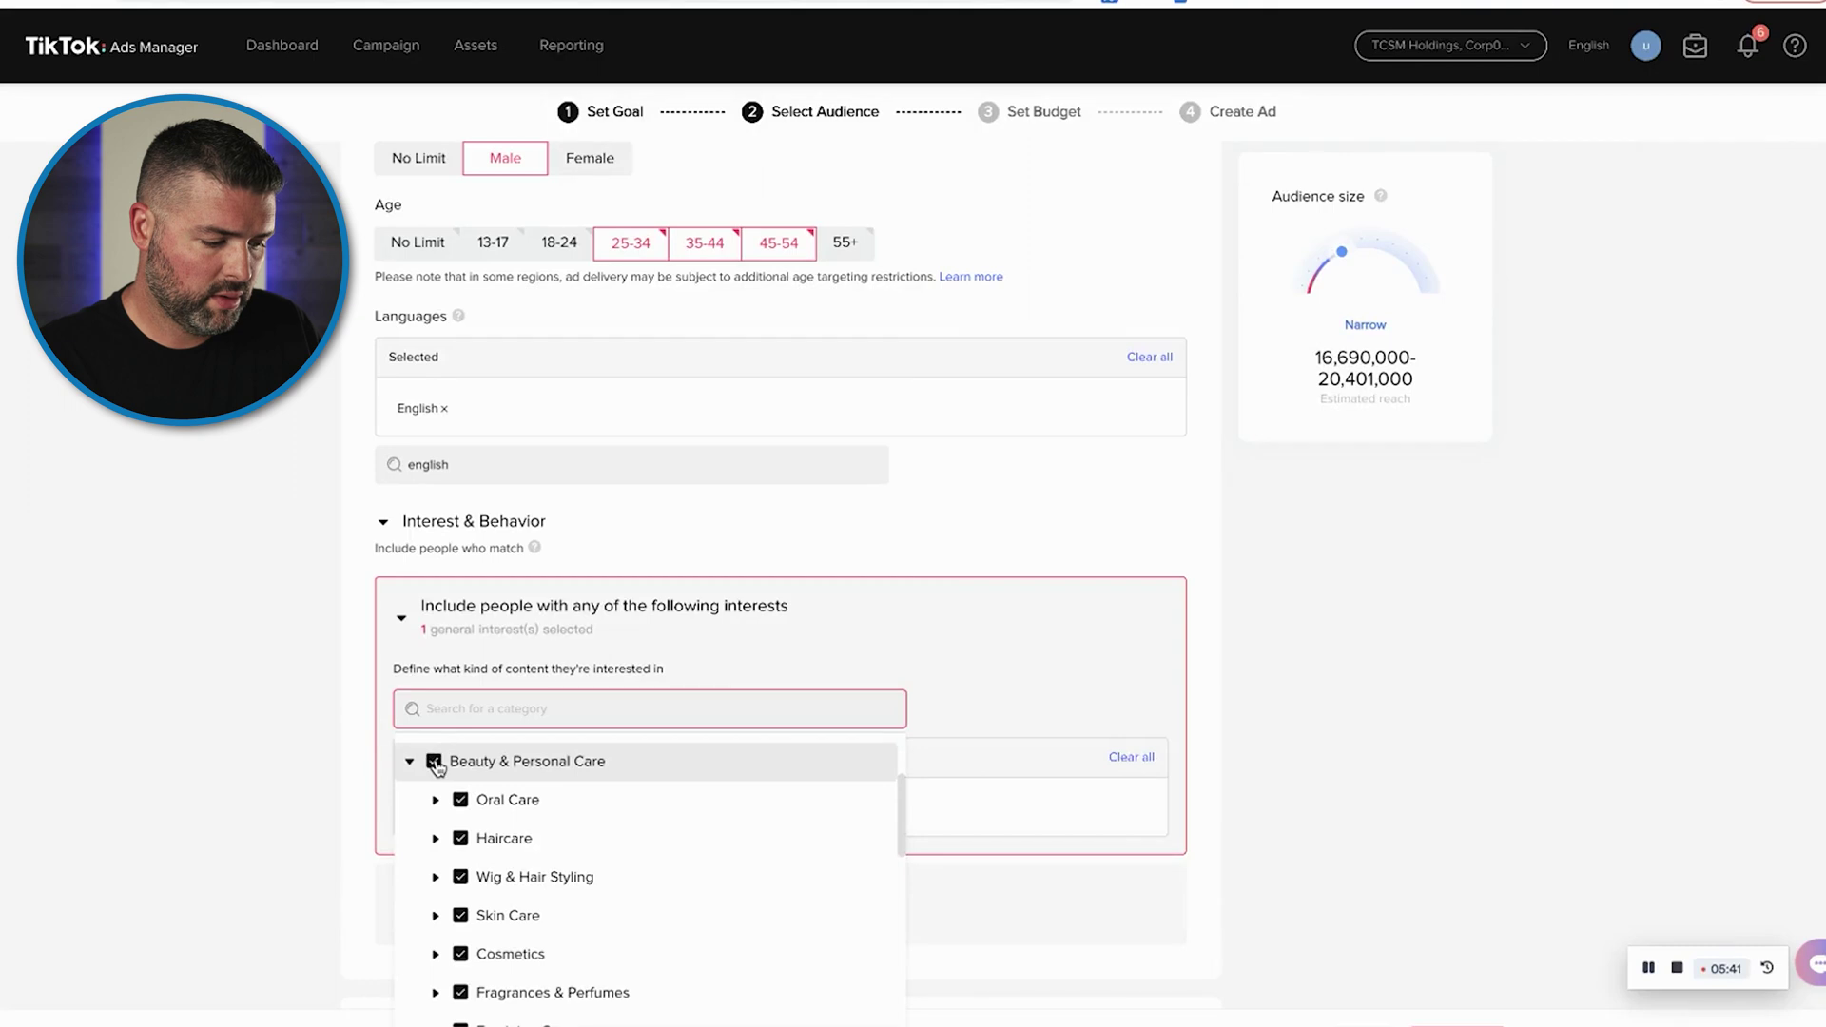
pyautogui.click(461, 839)
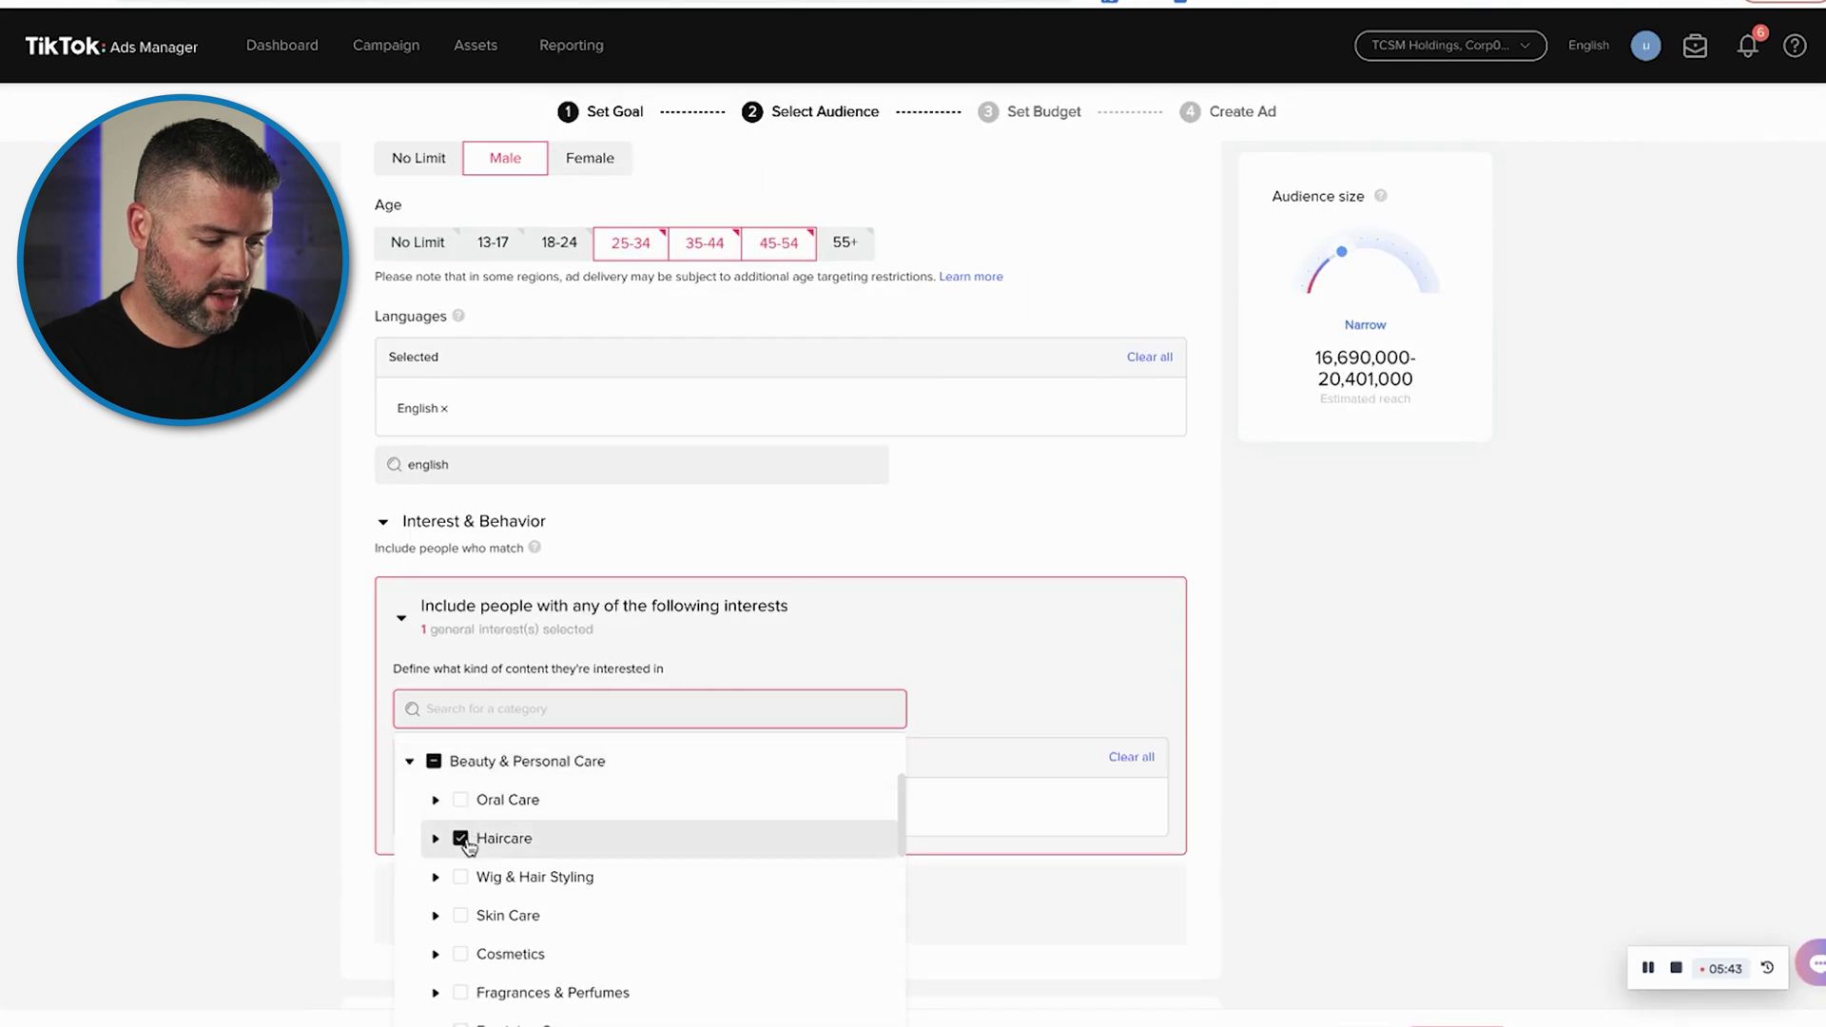
# - Add Sports & Outdoors to the audience's targeted interests
pyautogui.scroll(-1, 466, 837)
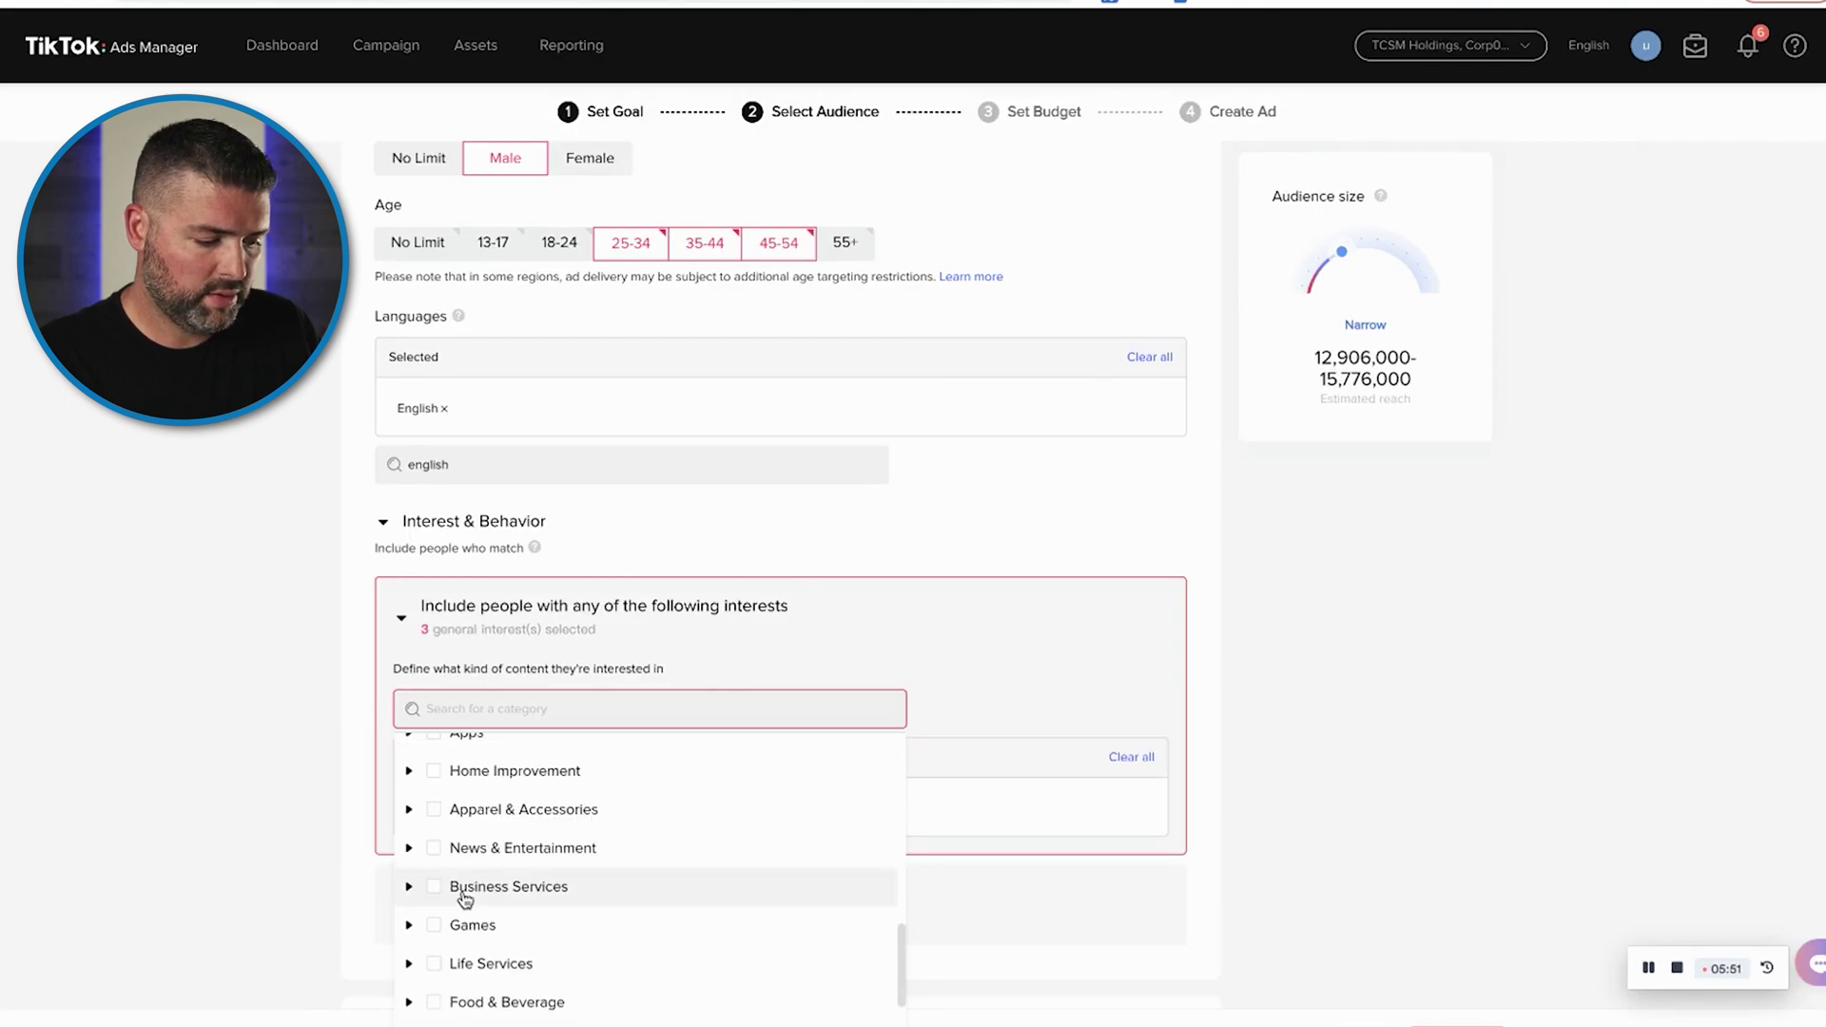
pyautogui.scroll(-2, 458, 890)
pyautogui.click(433, 969)
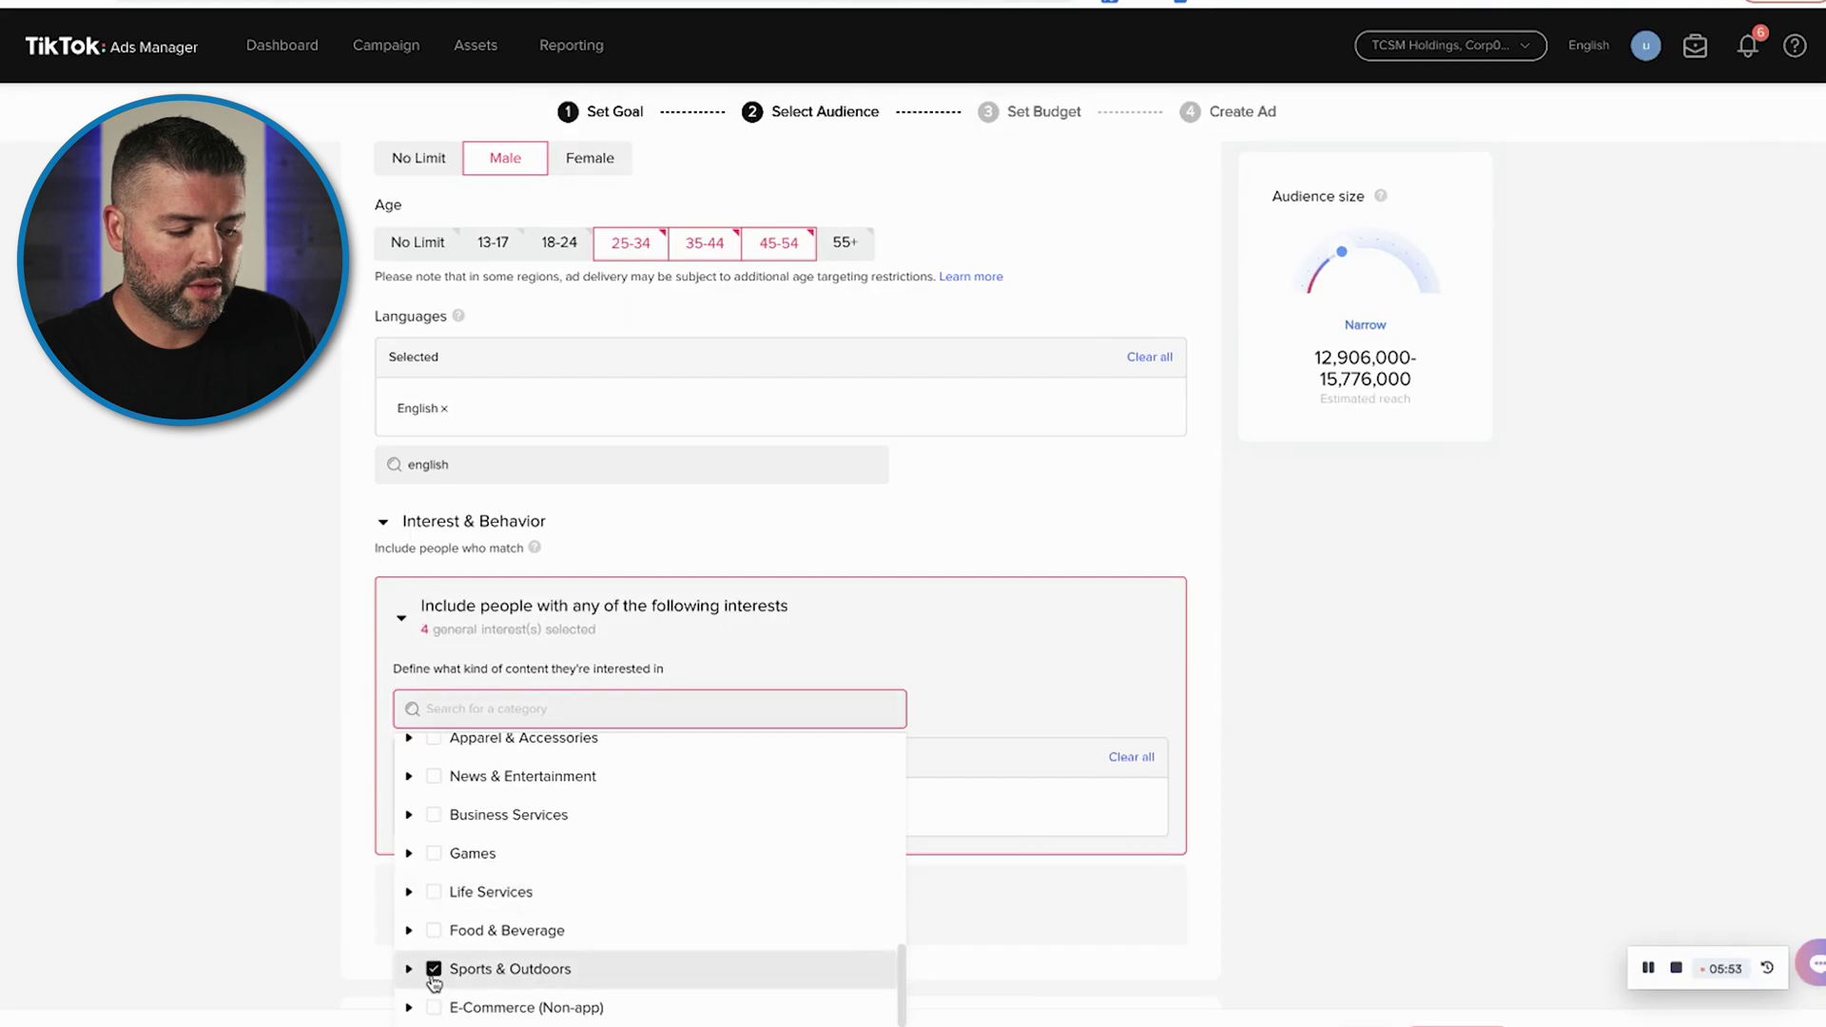
pyautogui.click(323, 815)
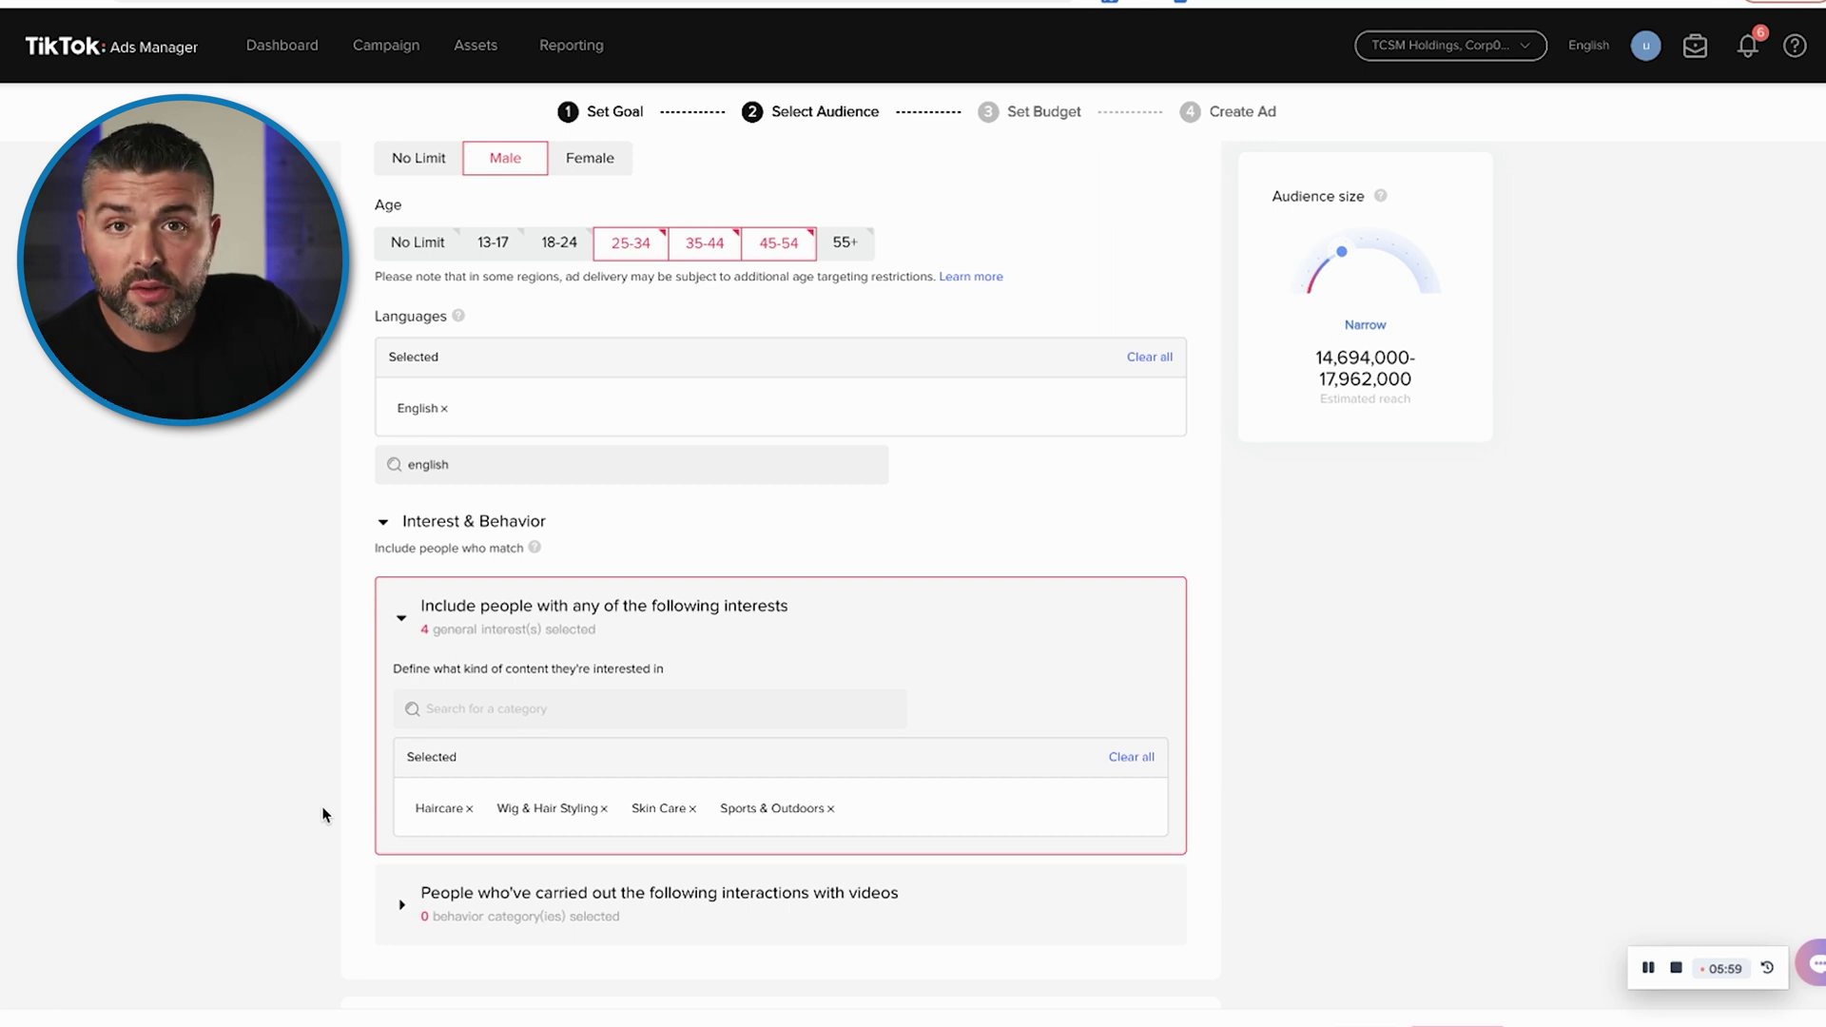
# - Target people who have shared videos or watched them to the end
pyautogui.click(461, 917)
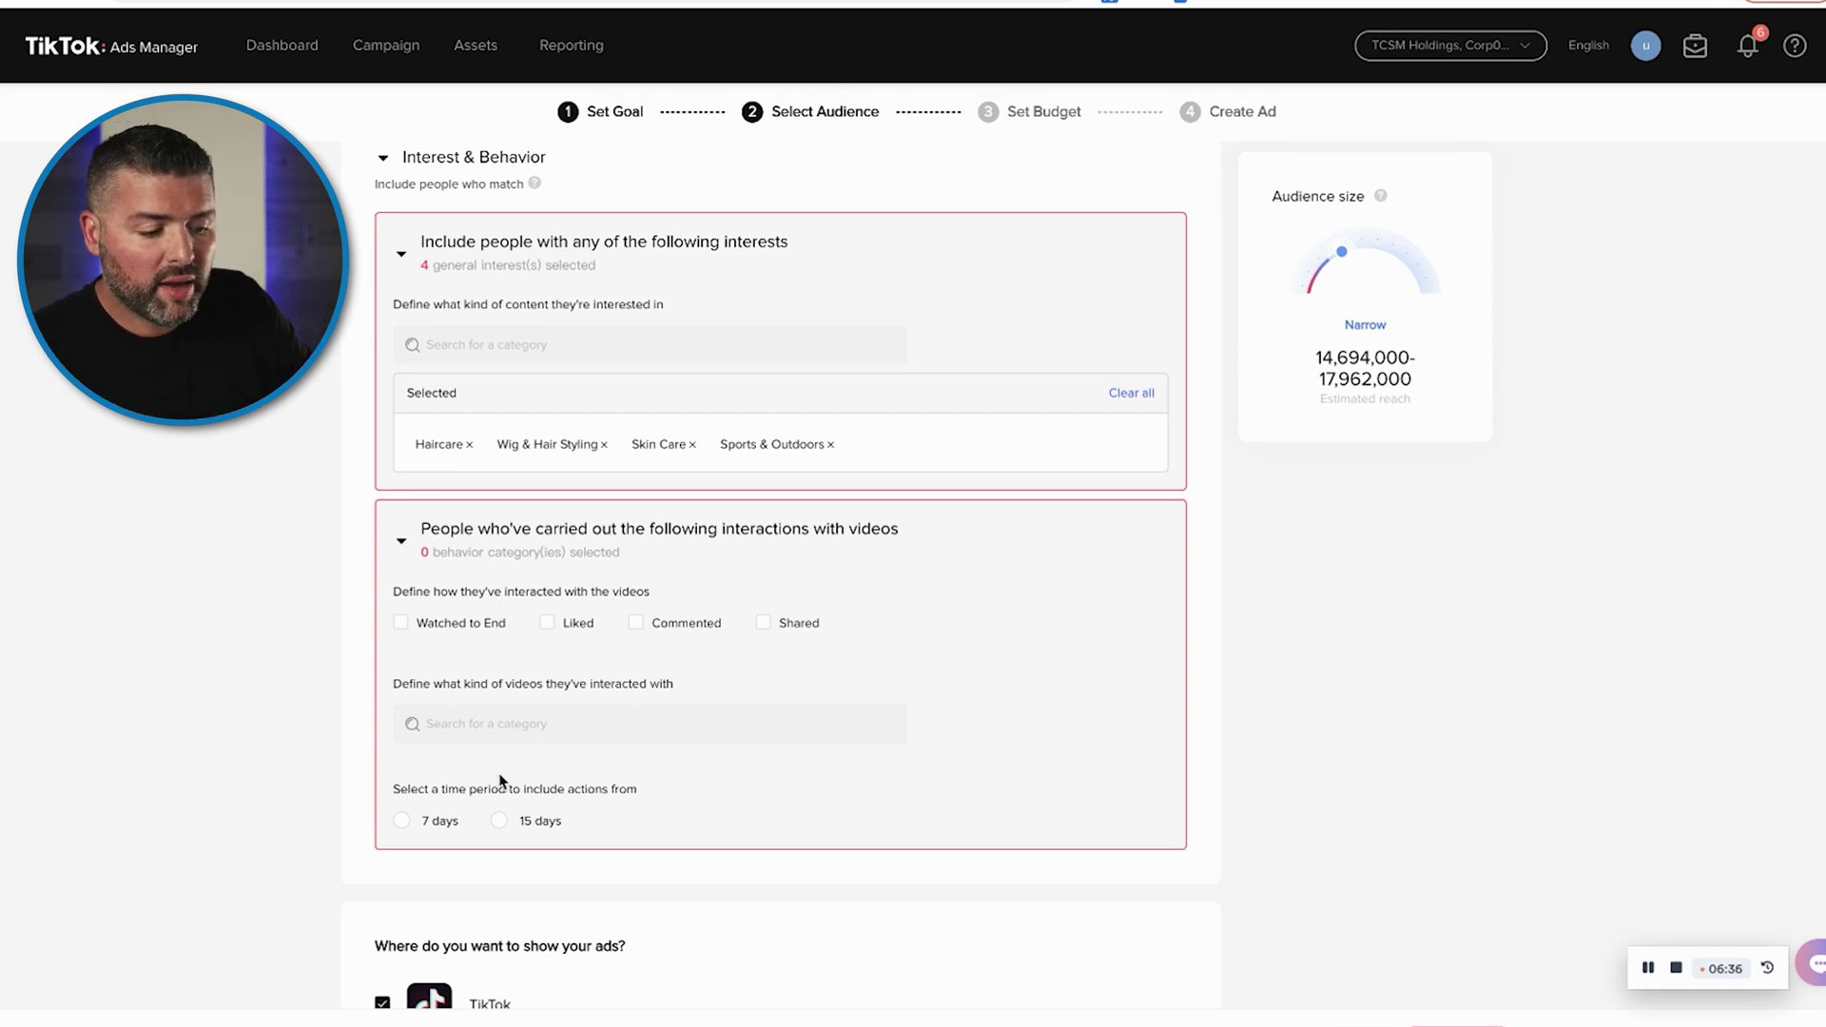
pyautogui.click(762, 622)
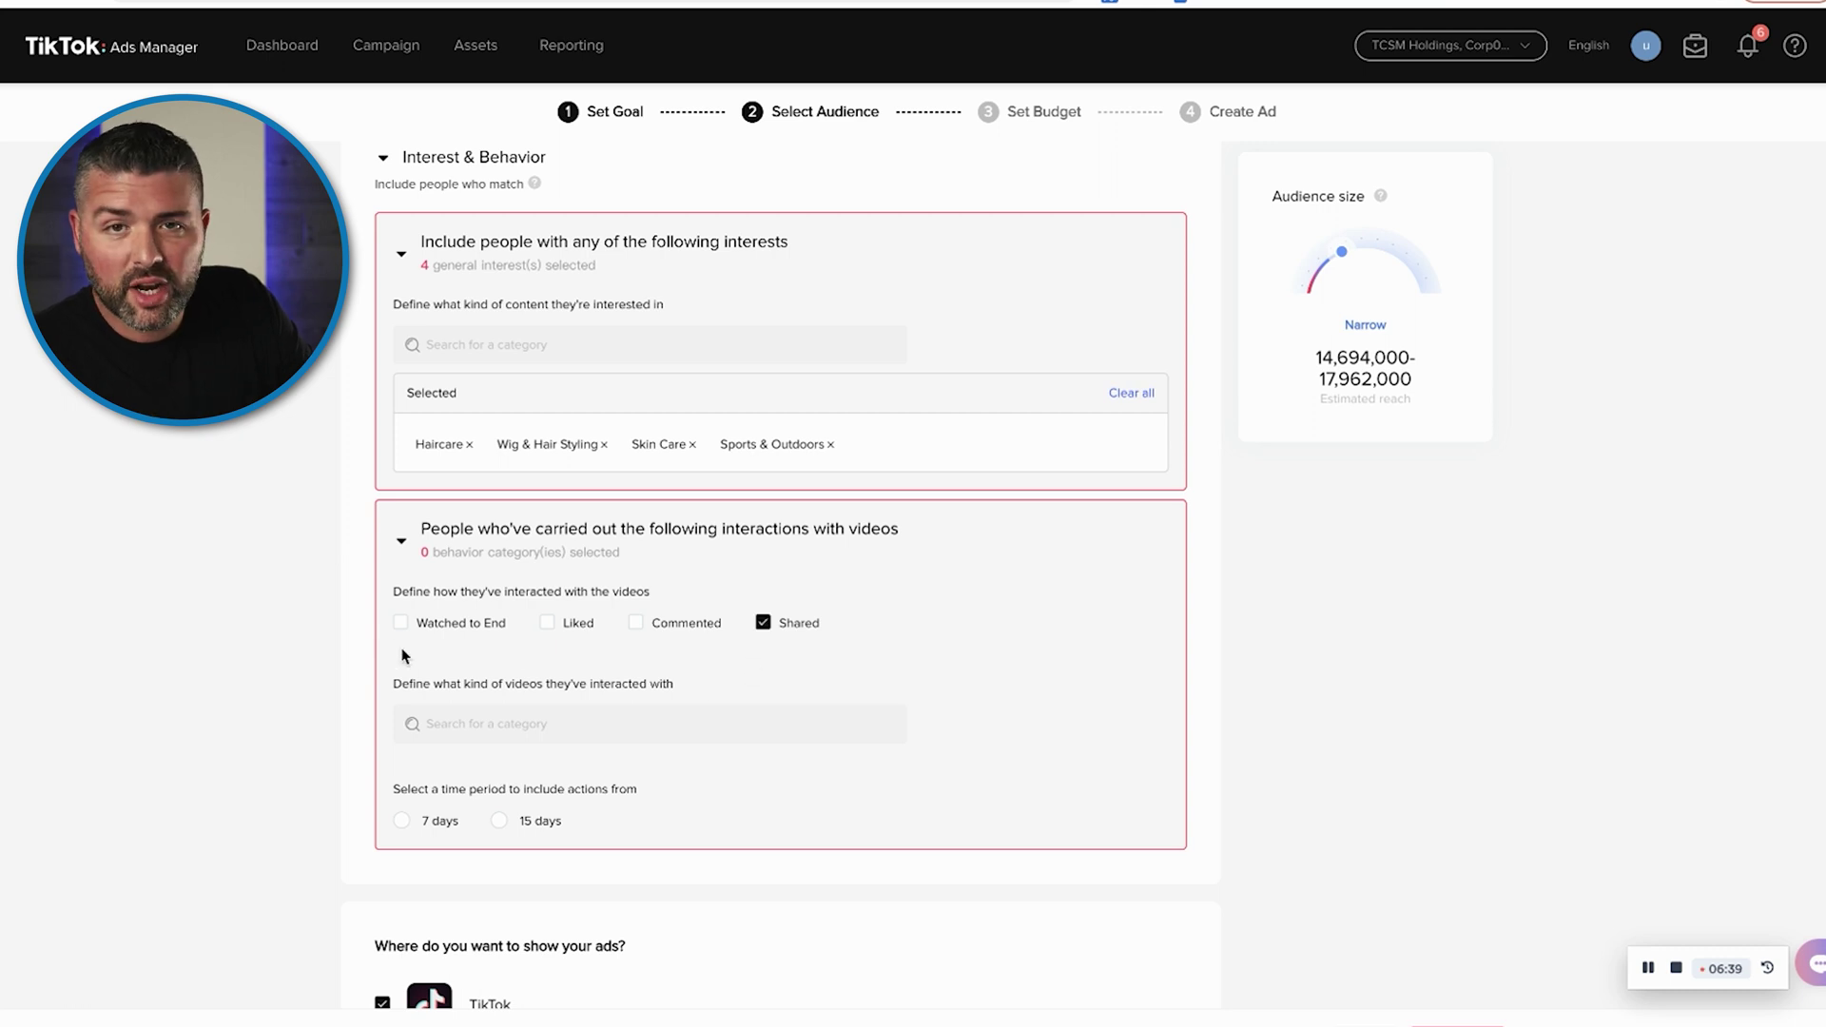
pyautogui.click(399, 624)
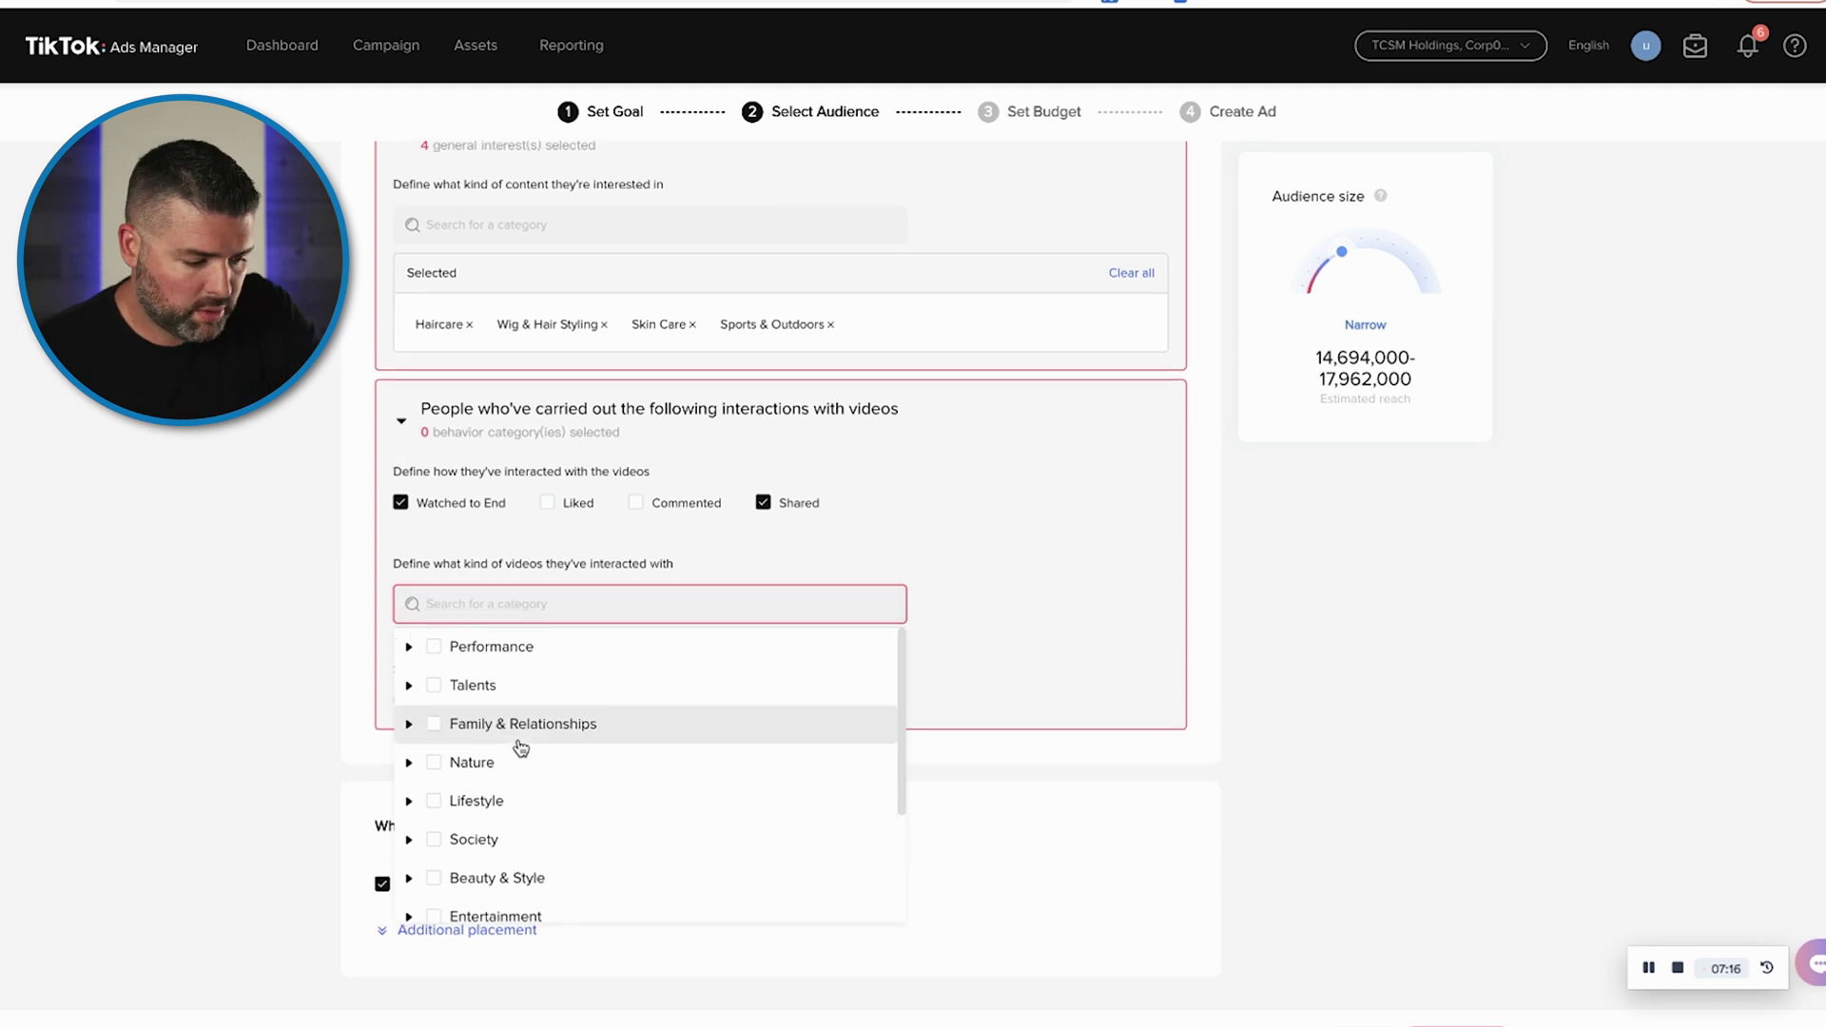
# - Select Beauty, Hair and Other Beauty under Beauty & Style as the video categories people interacted with
pyautogui.scroll(-2, 517, 746)
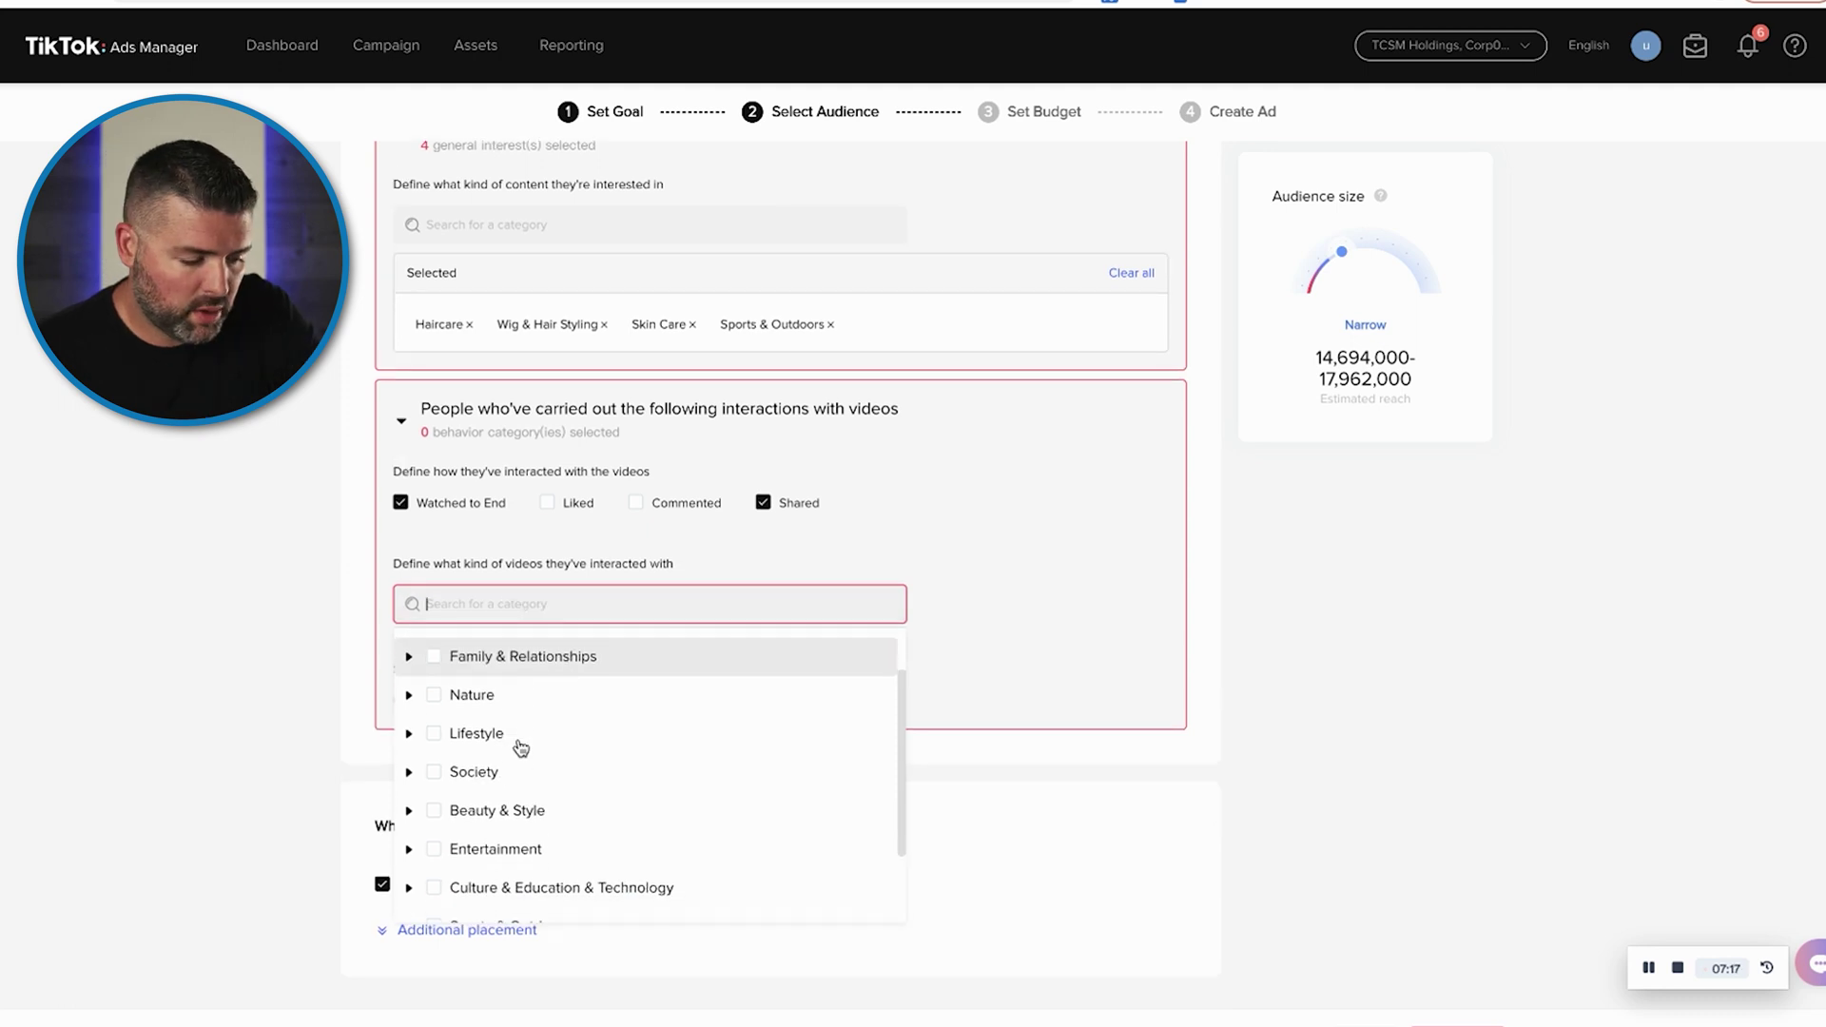
pyautogui.click(410, 715)
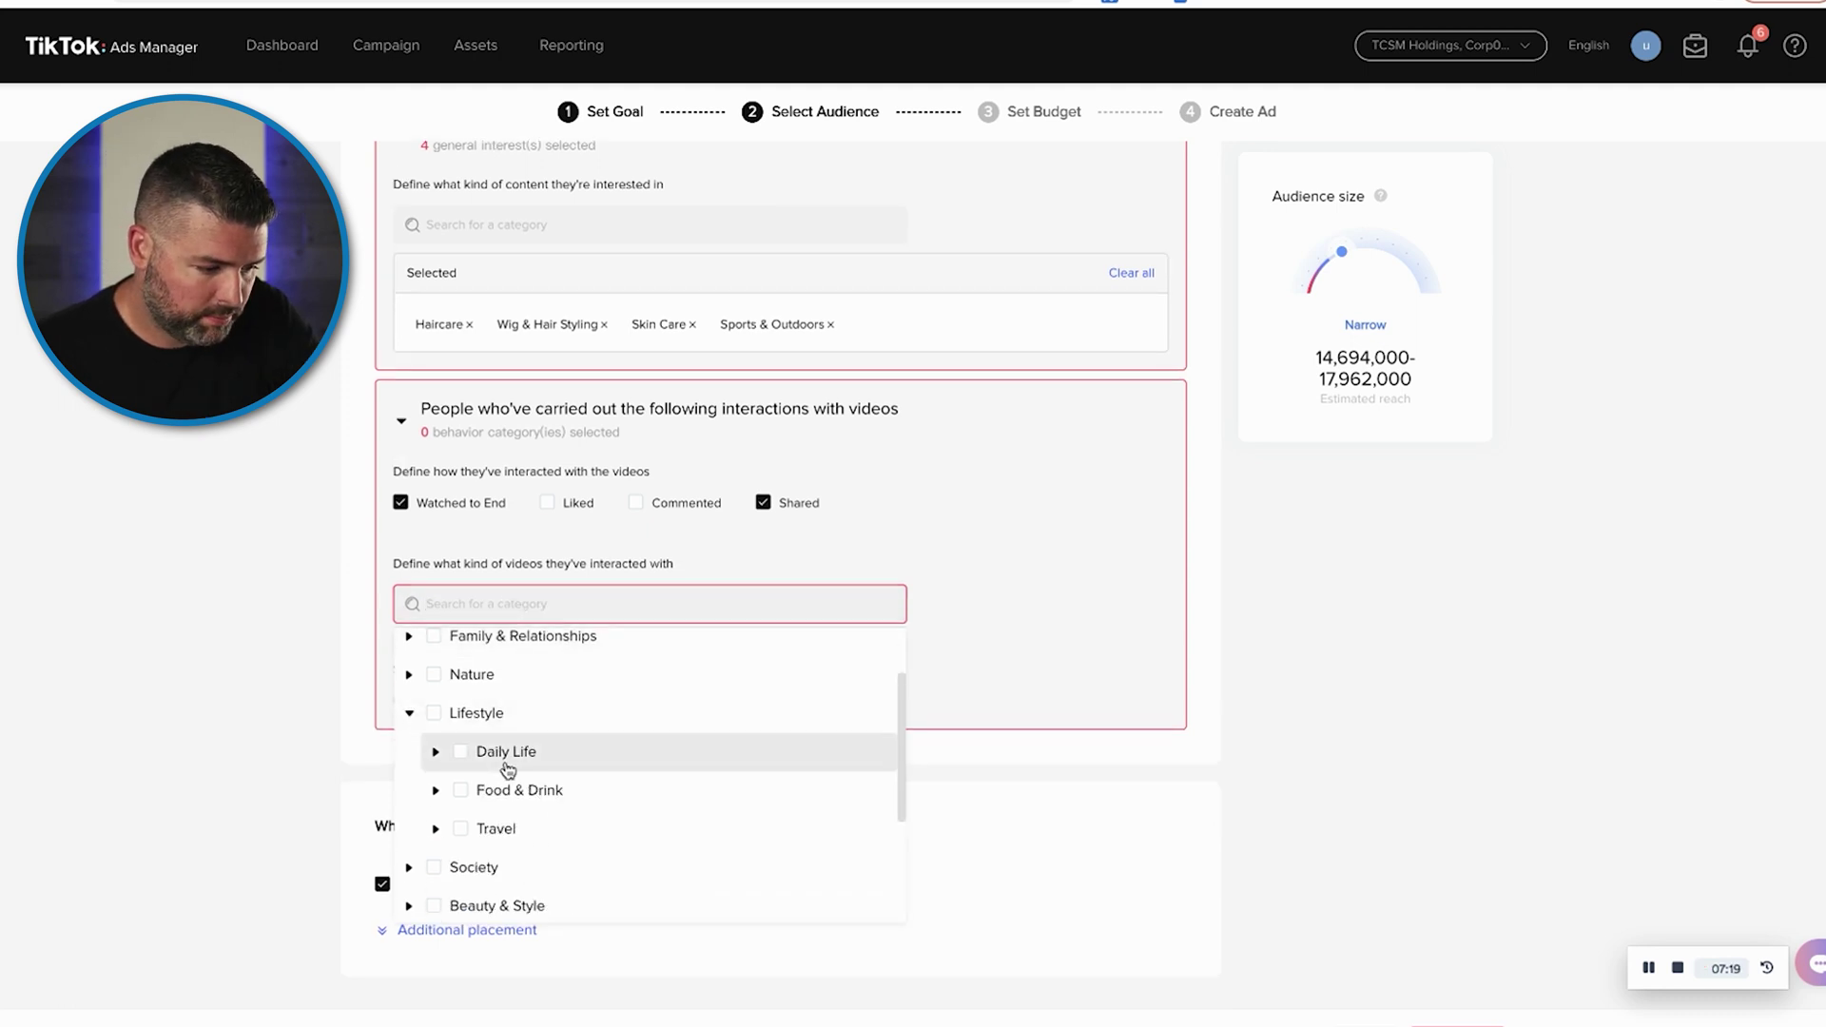
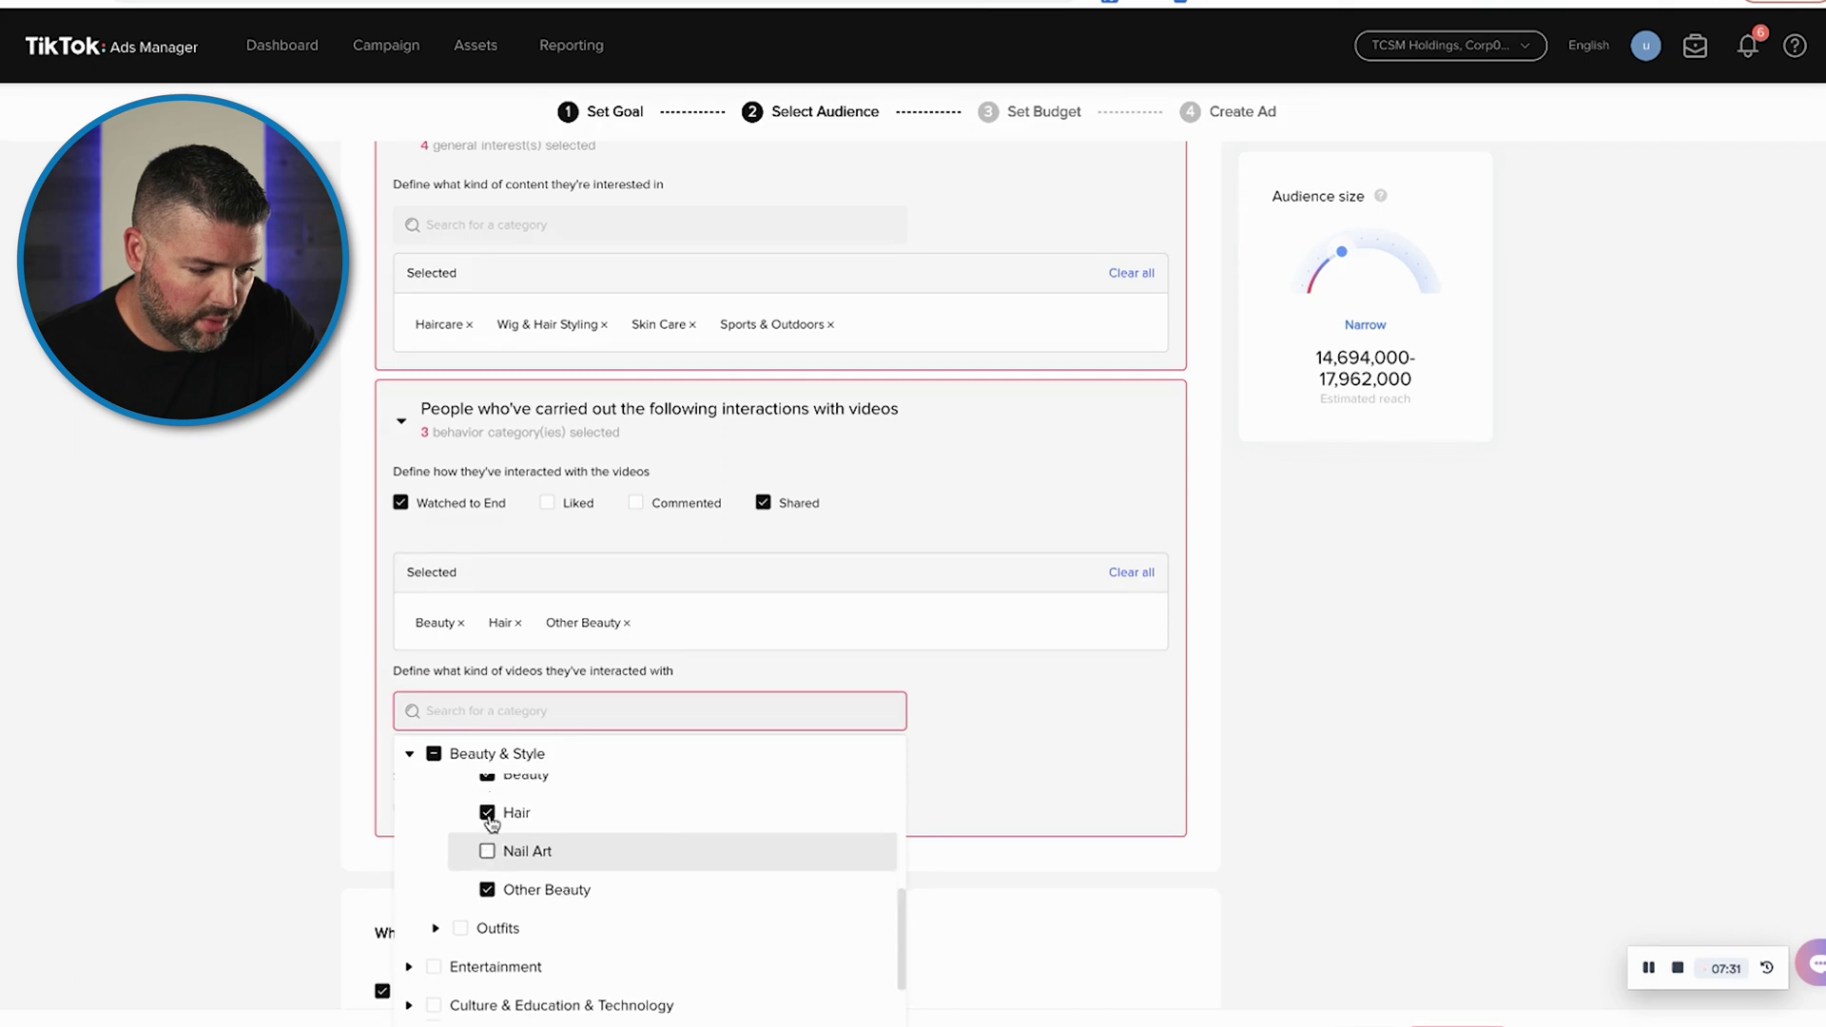
pyautogui.click(490, 975)
pyautogui.click(490, 974)
# - Add the Fitness category from Sports & Outdoors, Fitness & Health to the video interaction targeting
pyautogui.scroll(-2, 489, 979)
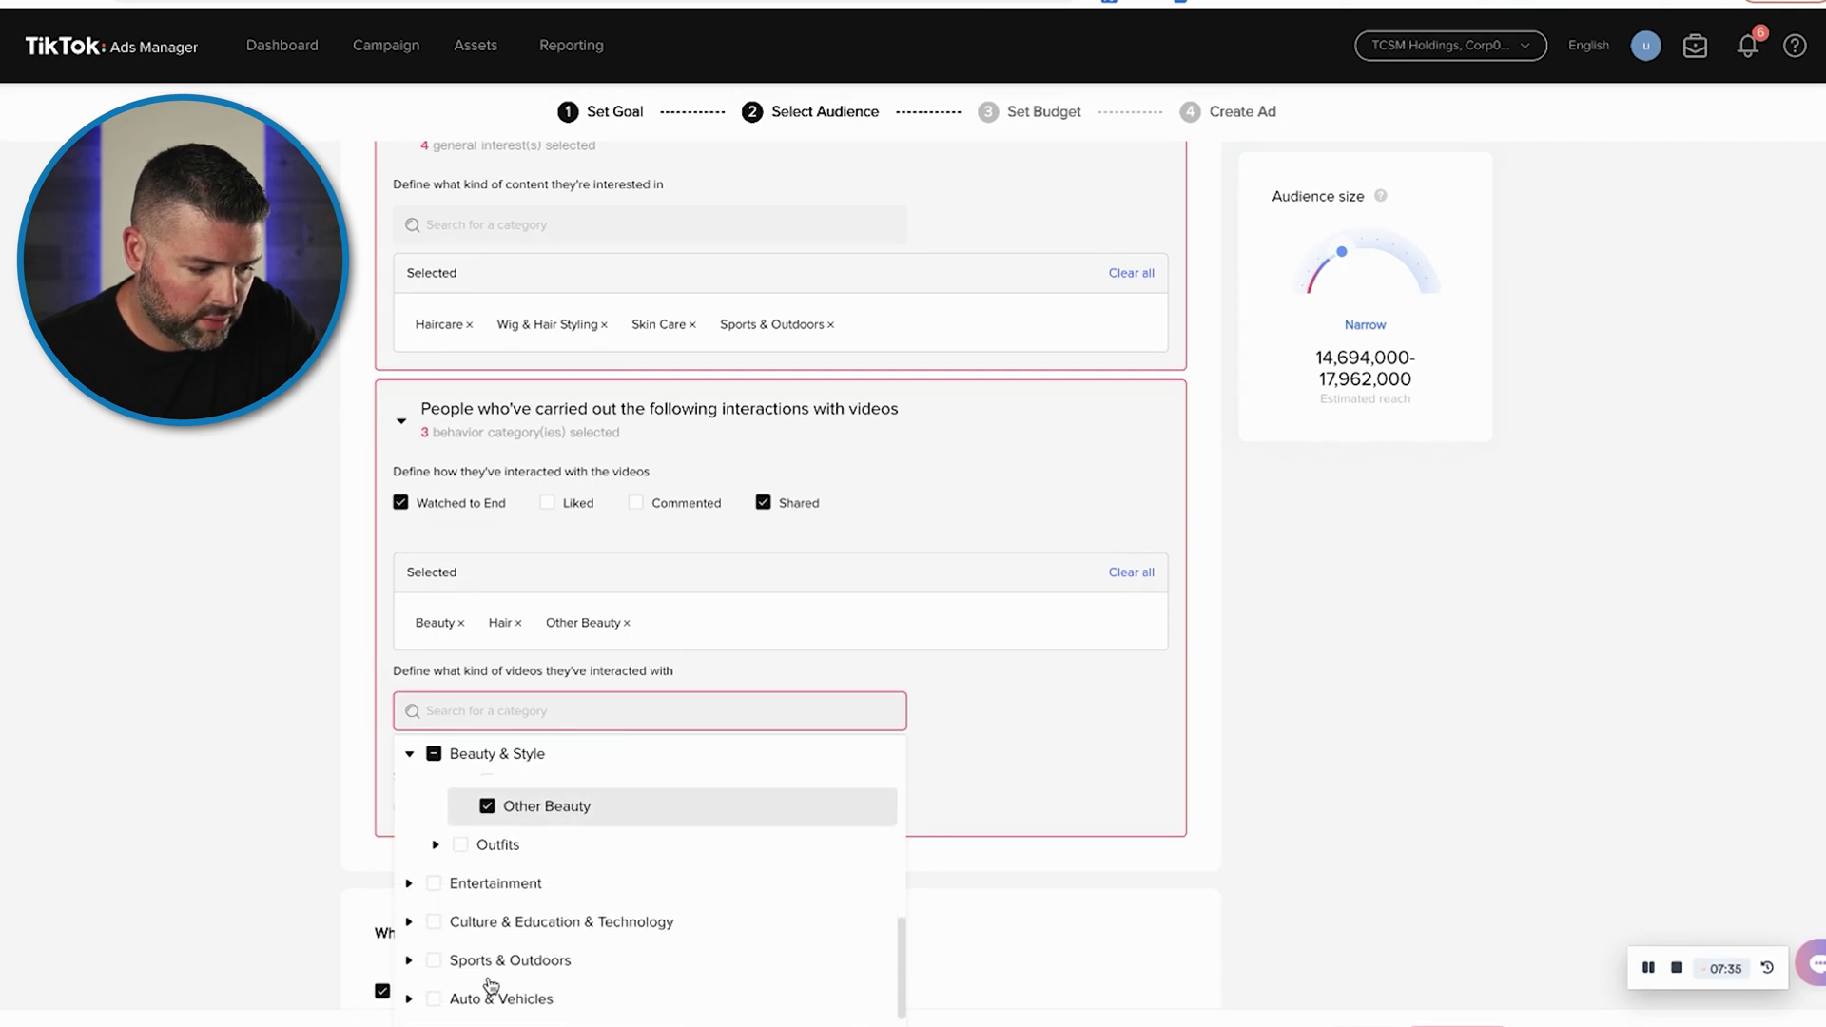
pyautogui.click(408, 933)
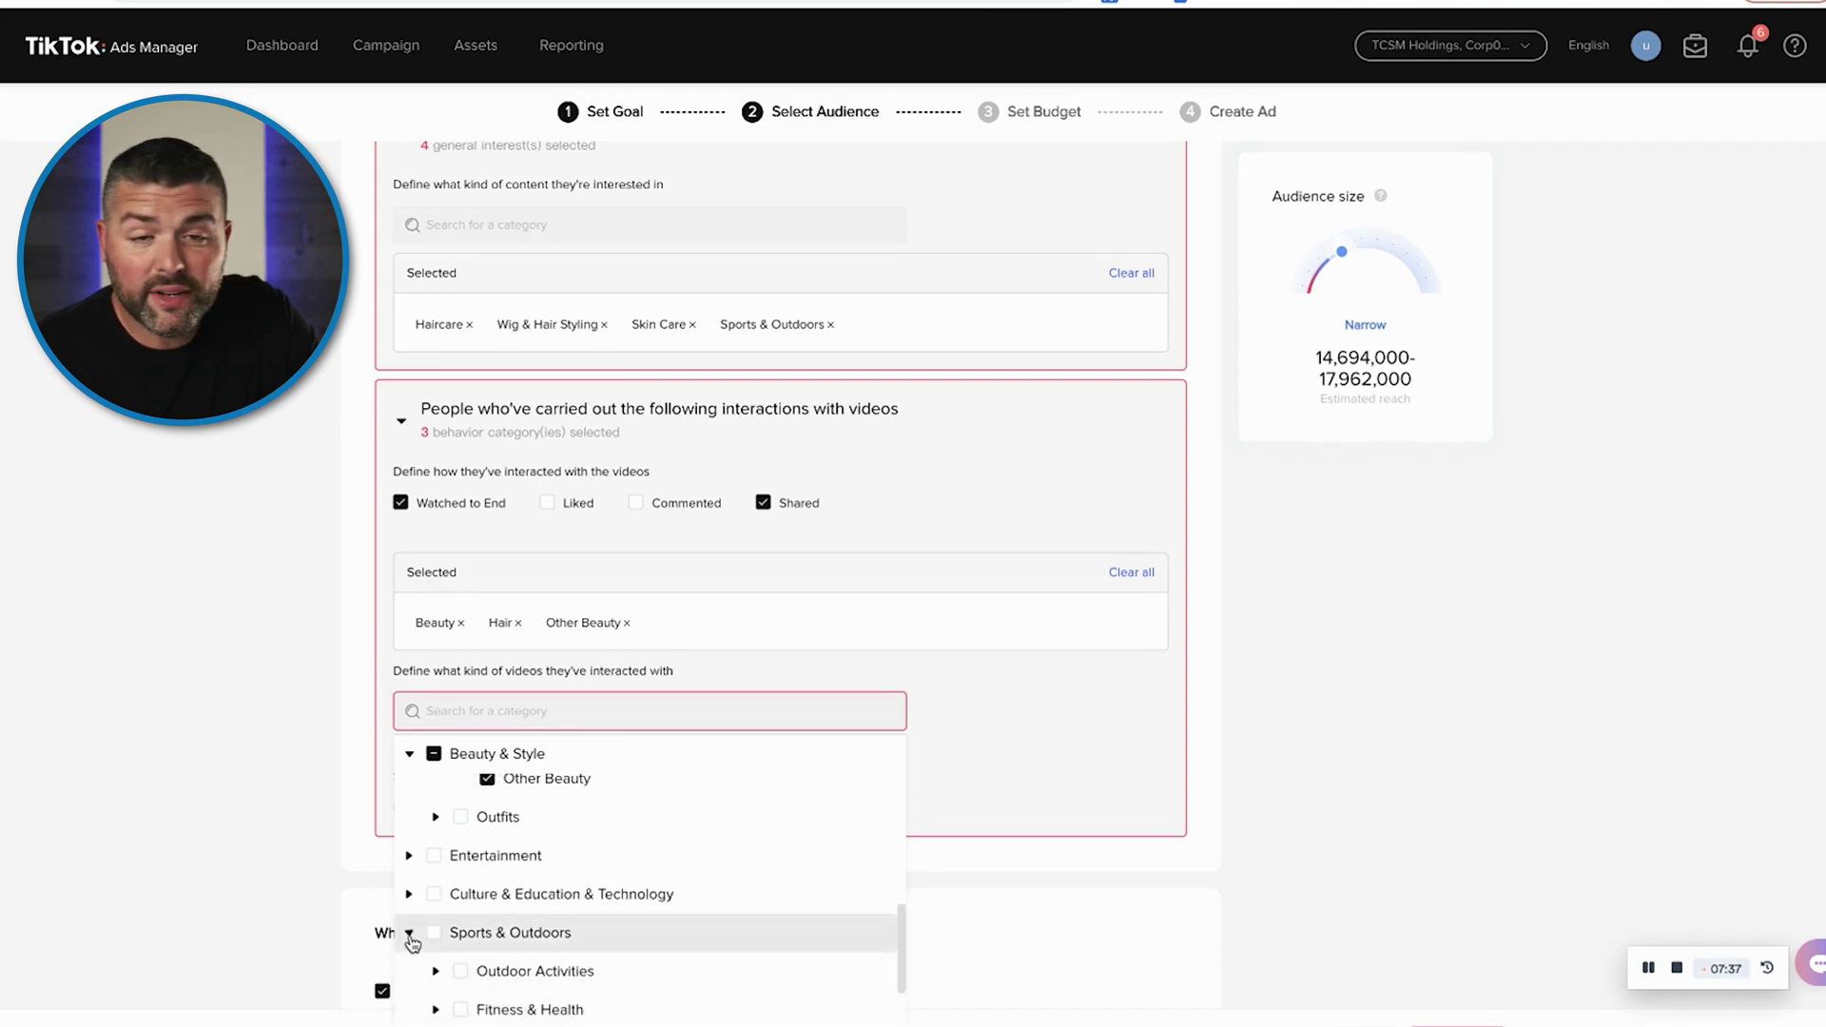
pyautogui.scroll(-1, 485, 946)
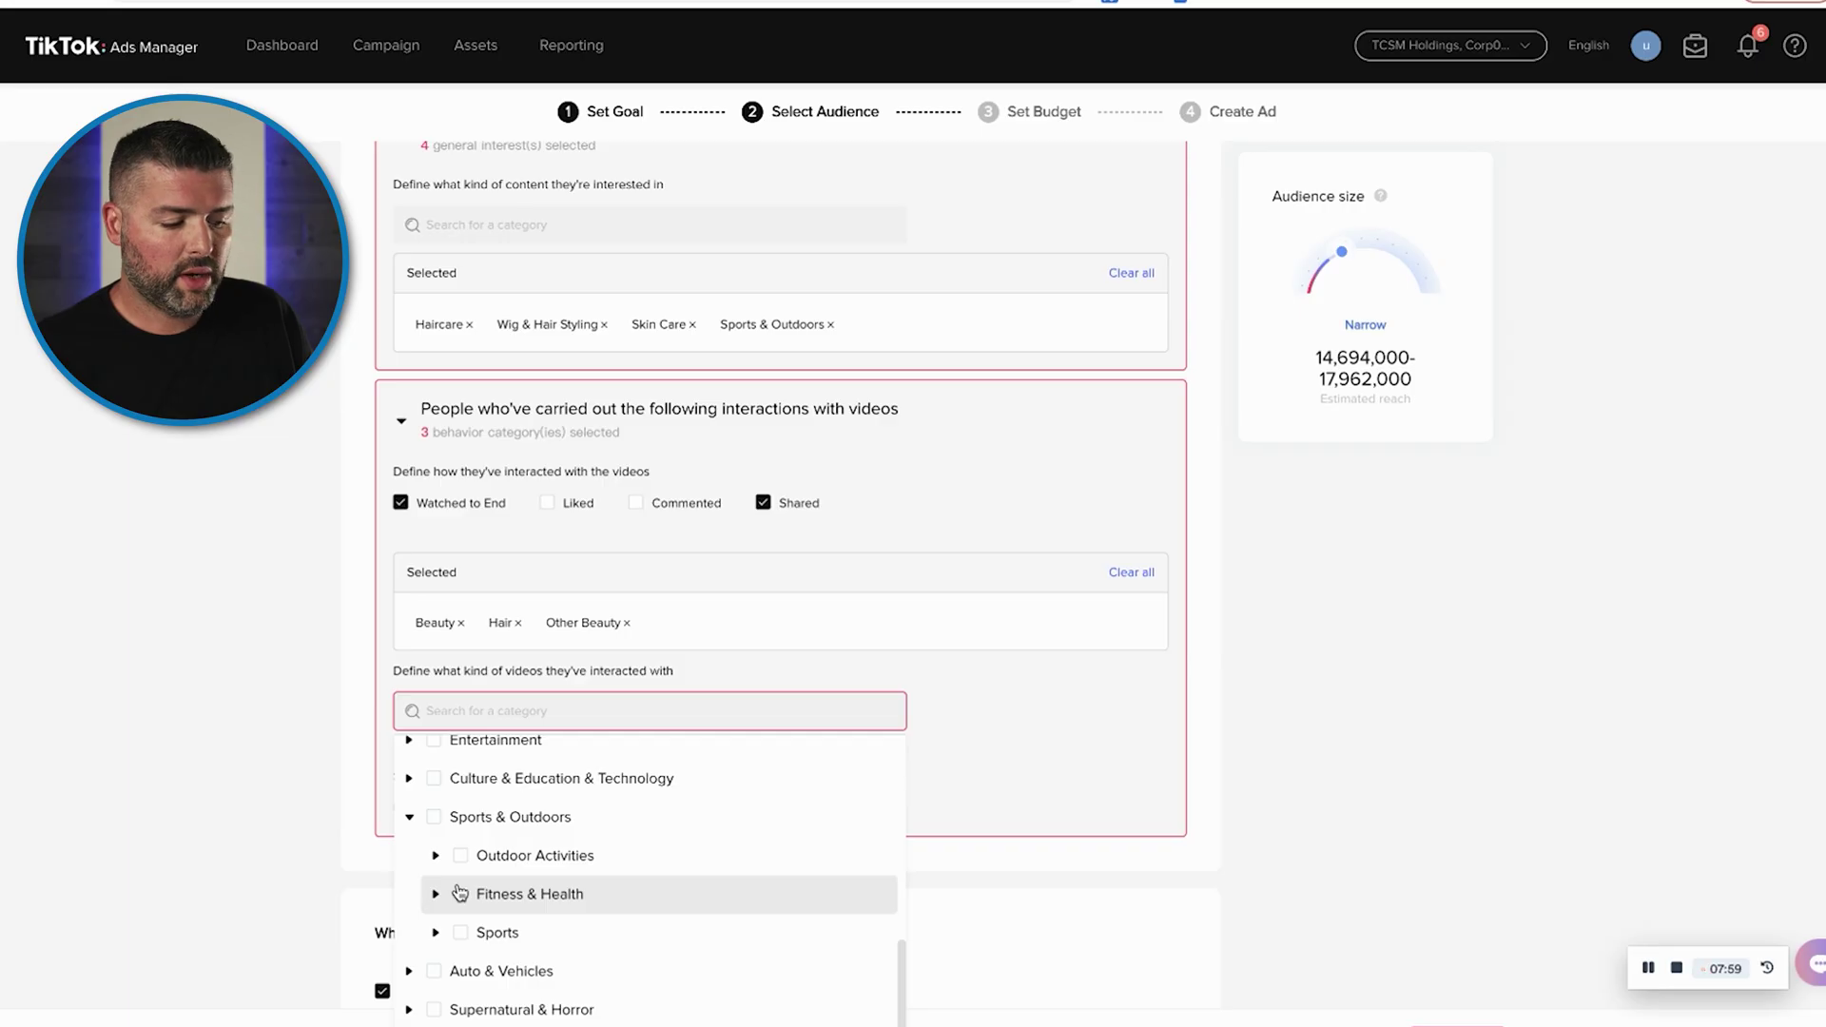
pyautogui.scroll(-1, 459, 892)
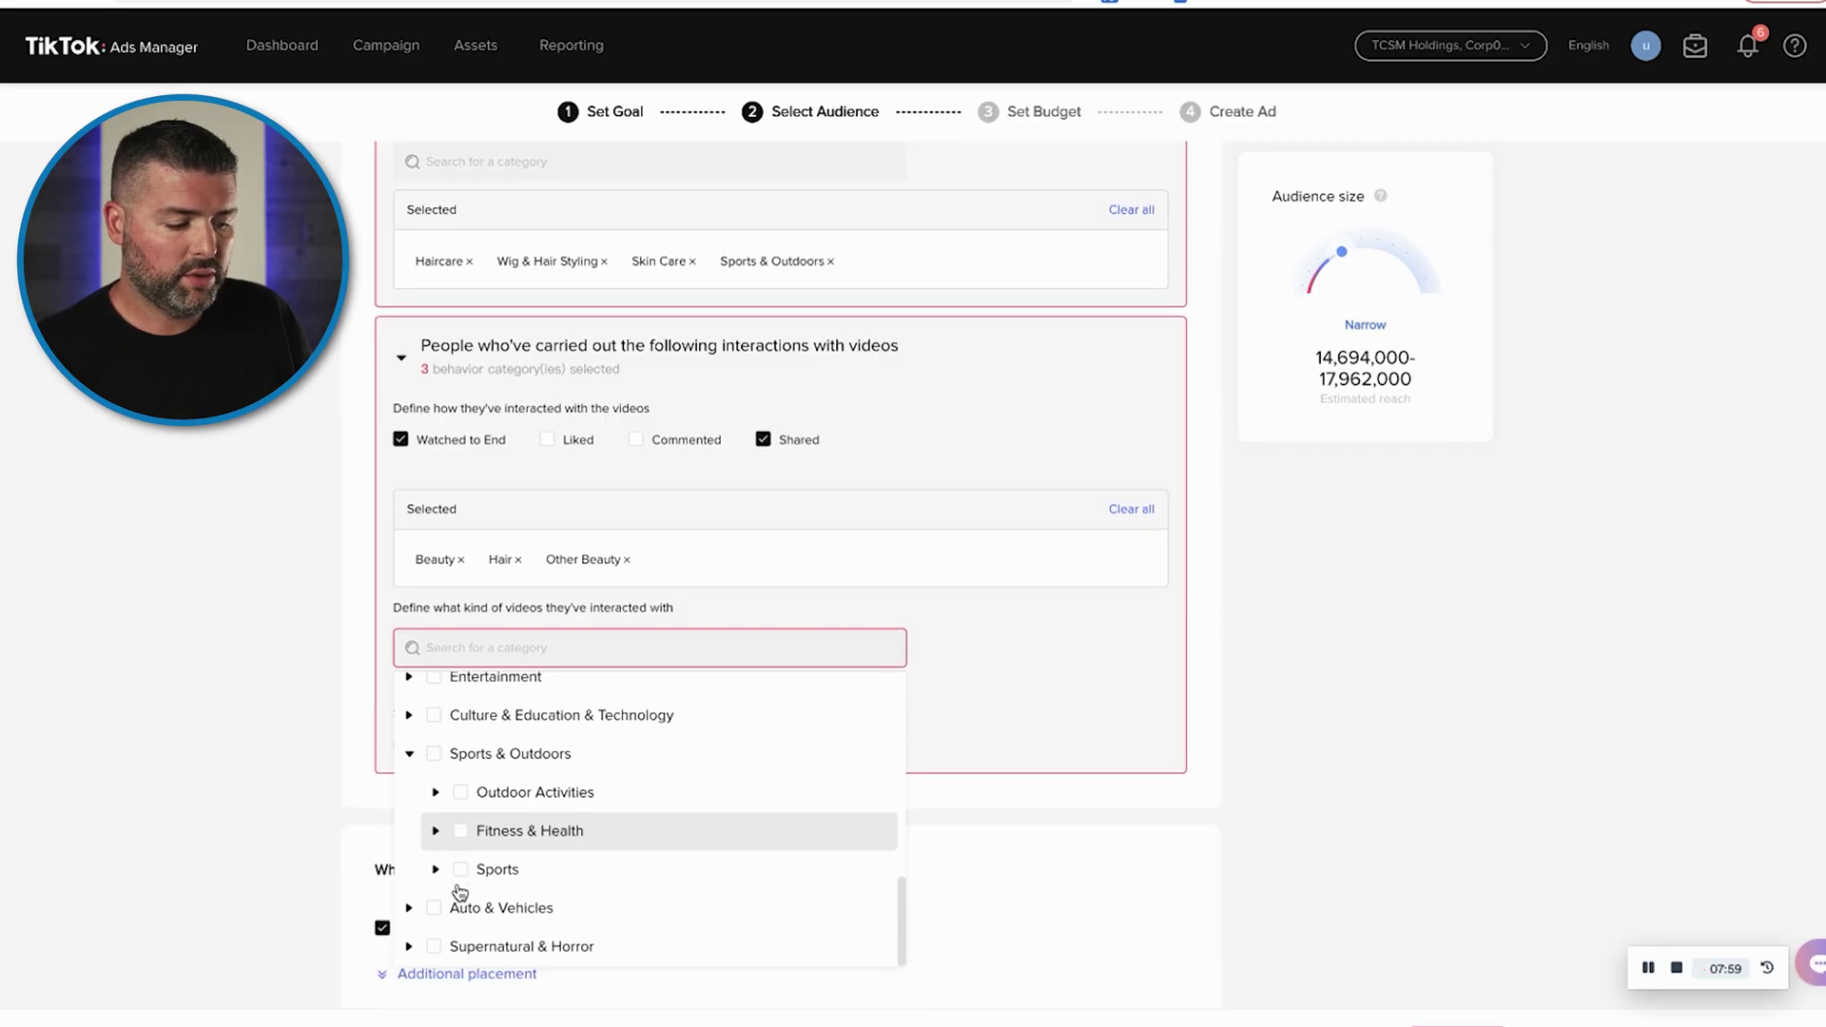
pyautogui.click(437, 833)
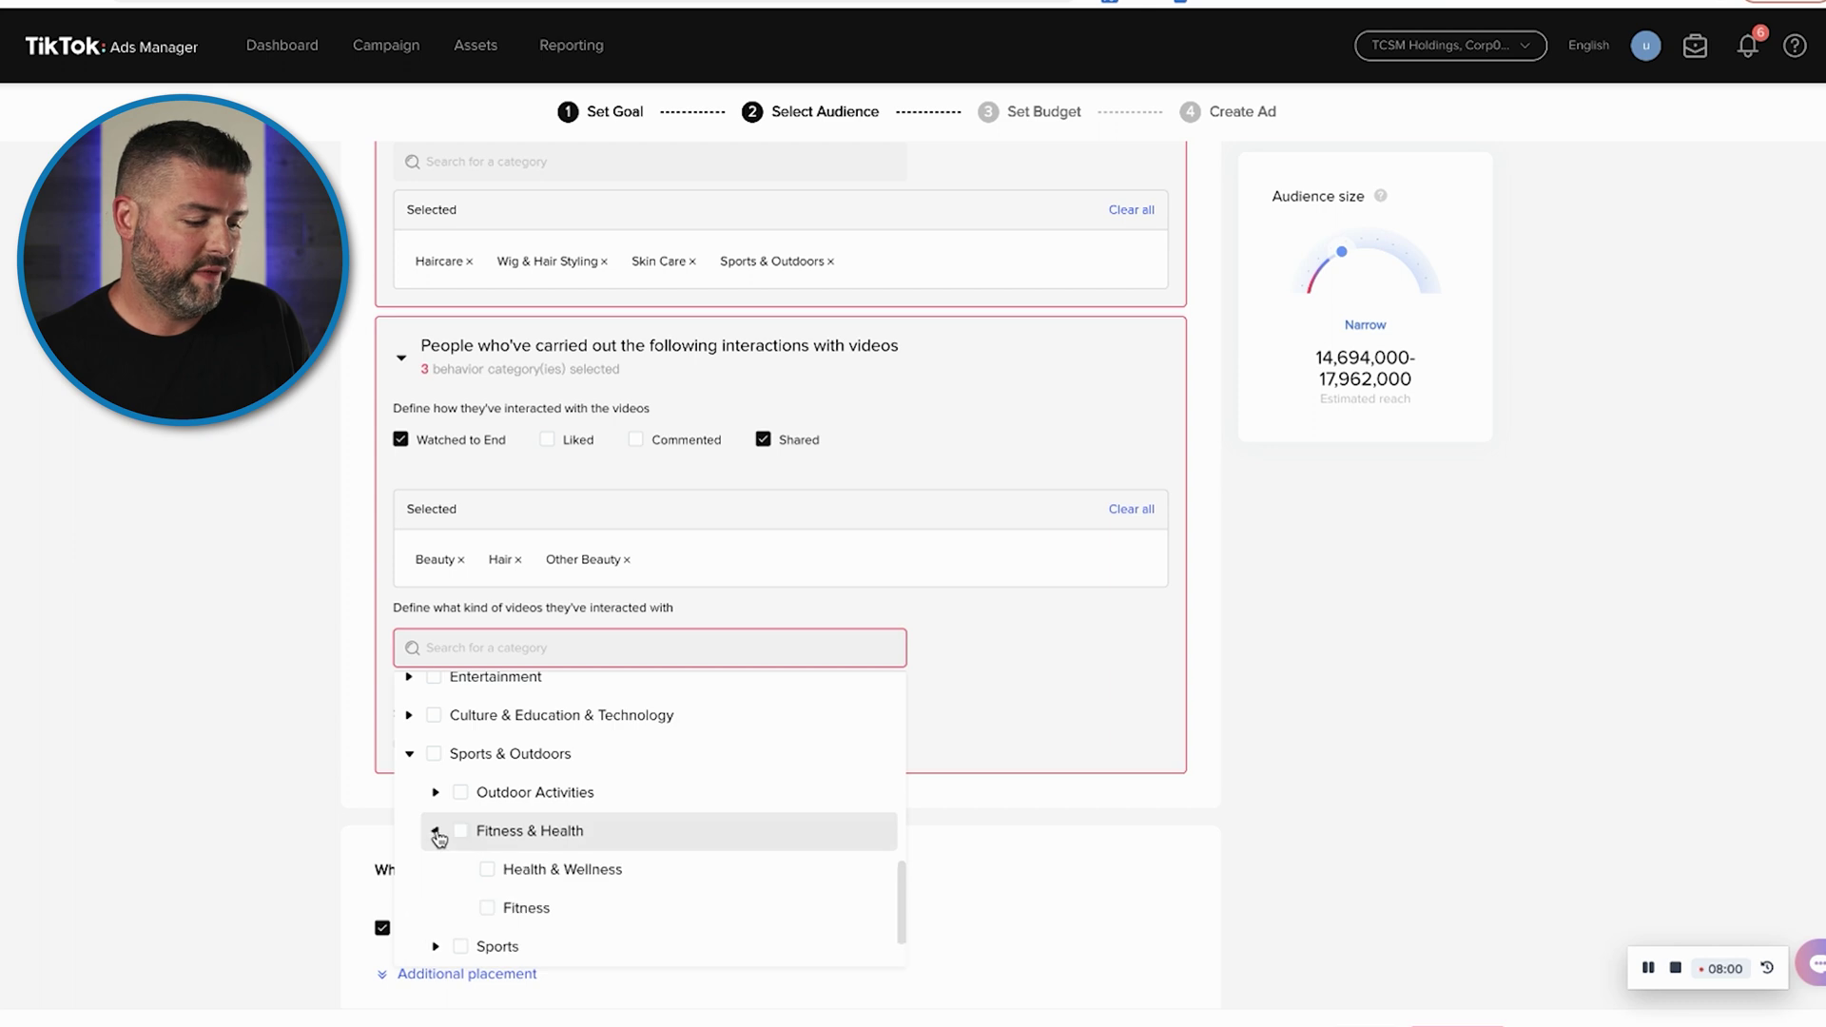
pyautogui.click(487, 907)
pyautogui.click(1183, 706)
# - Include video interactions from a time period of 15 days
pyautogui.click(820, 649)
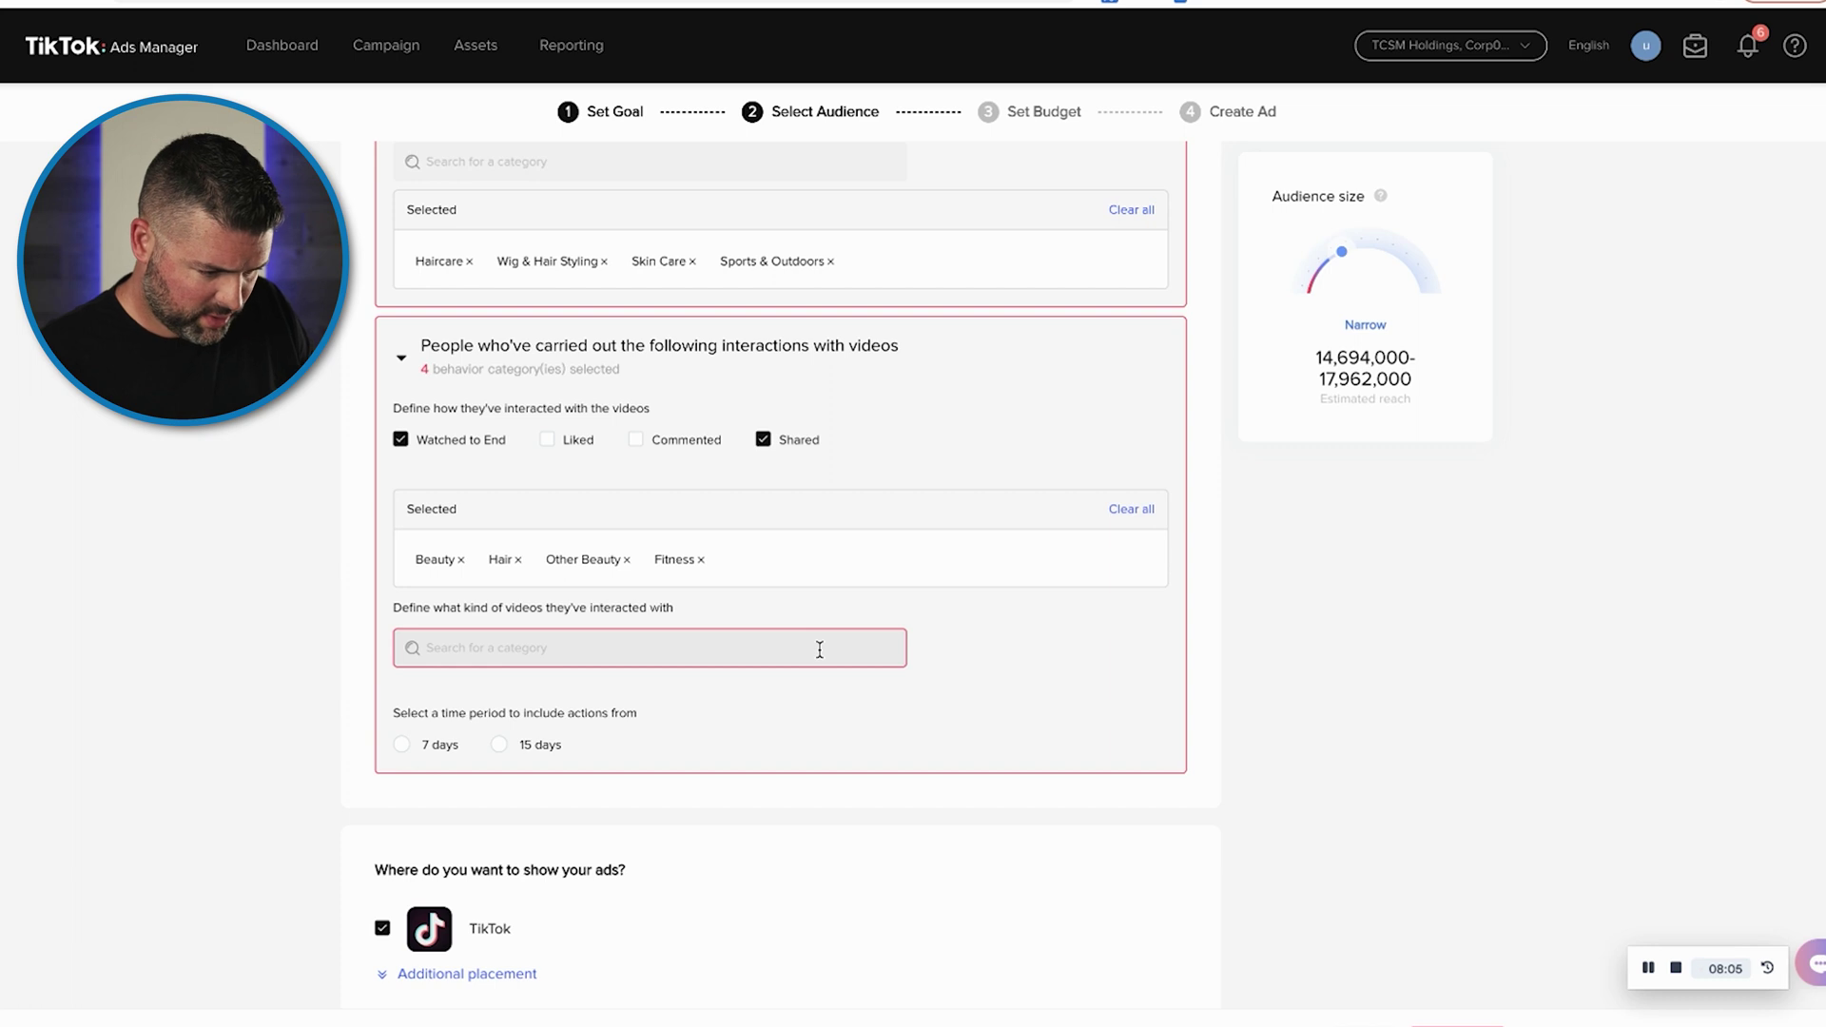
pyautogui.click(820, 649)
pyautogui.click(1006, 694)
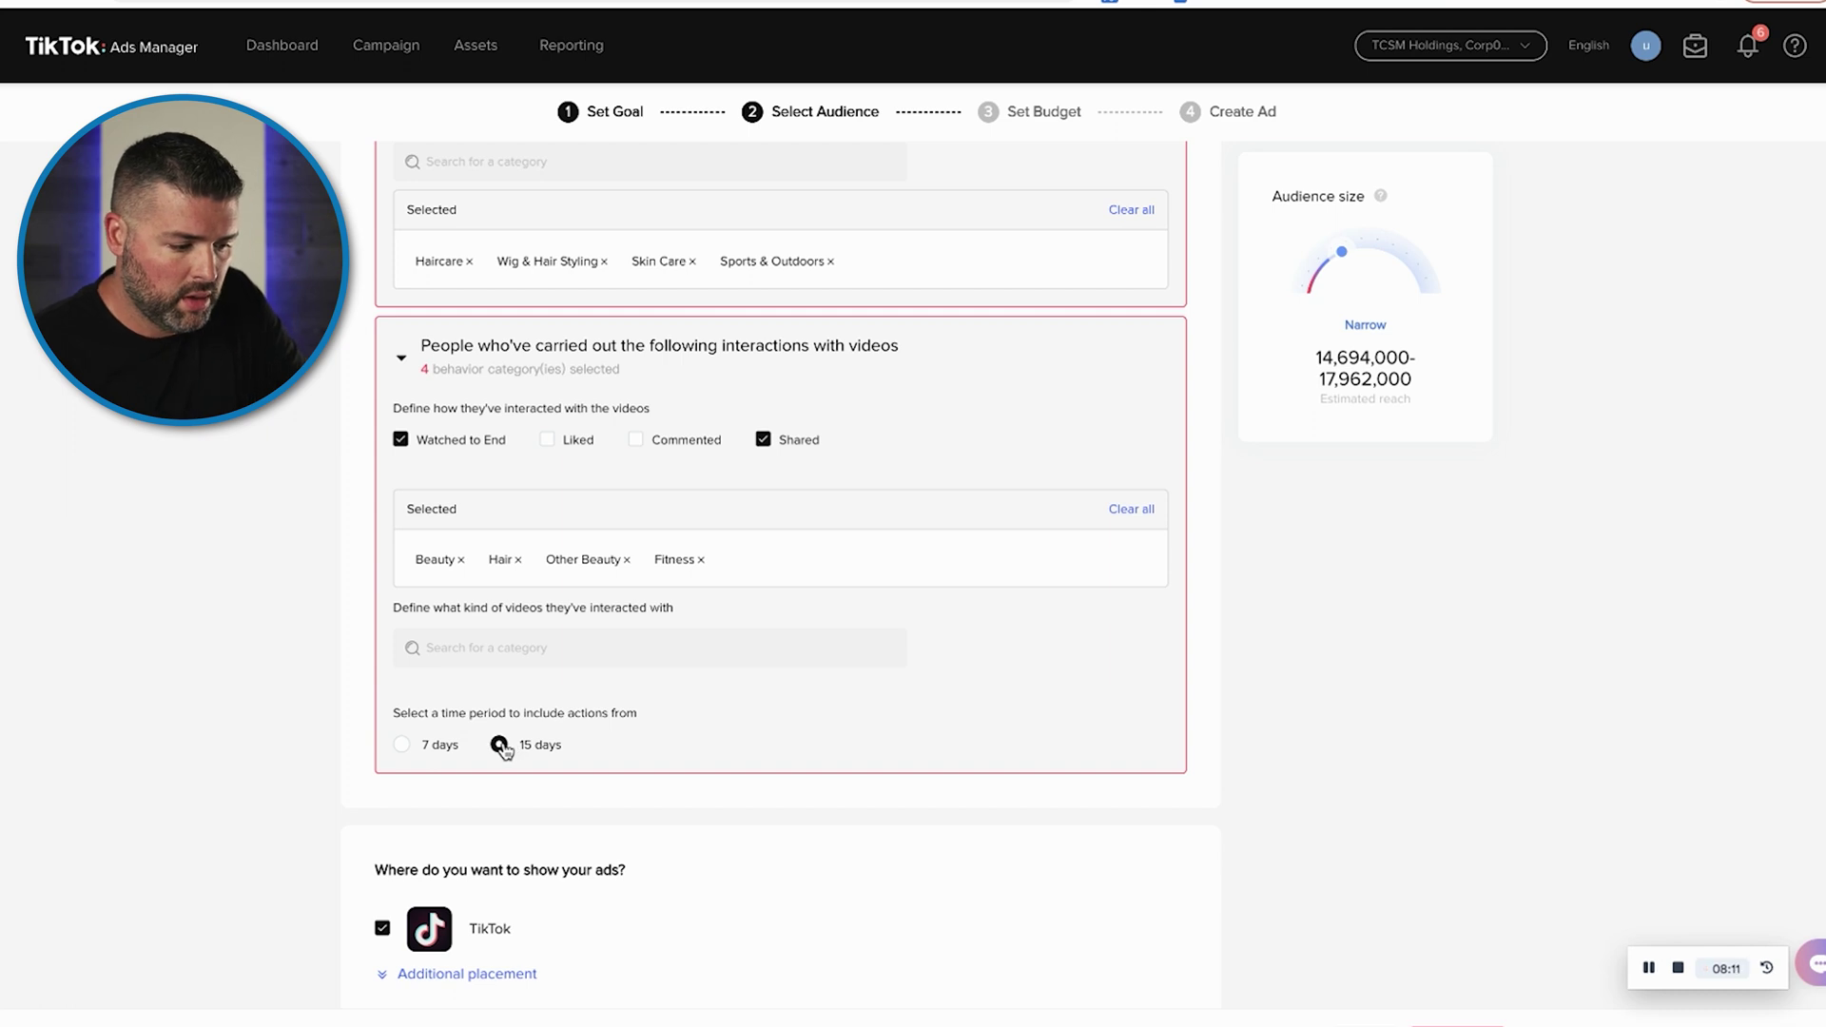
# - Show the additional ad placements and examine the estimated reach of the audience
pyautogui.scroll(-1, 672, 814)
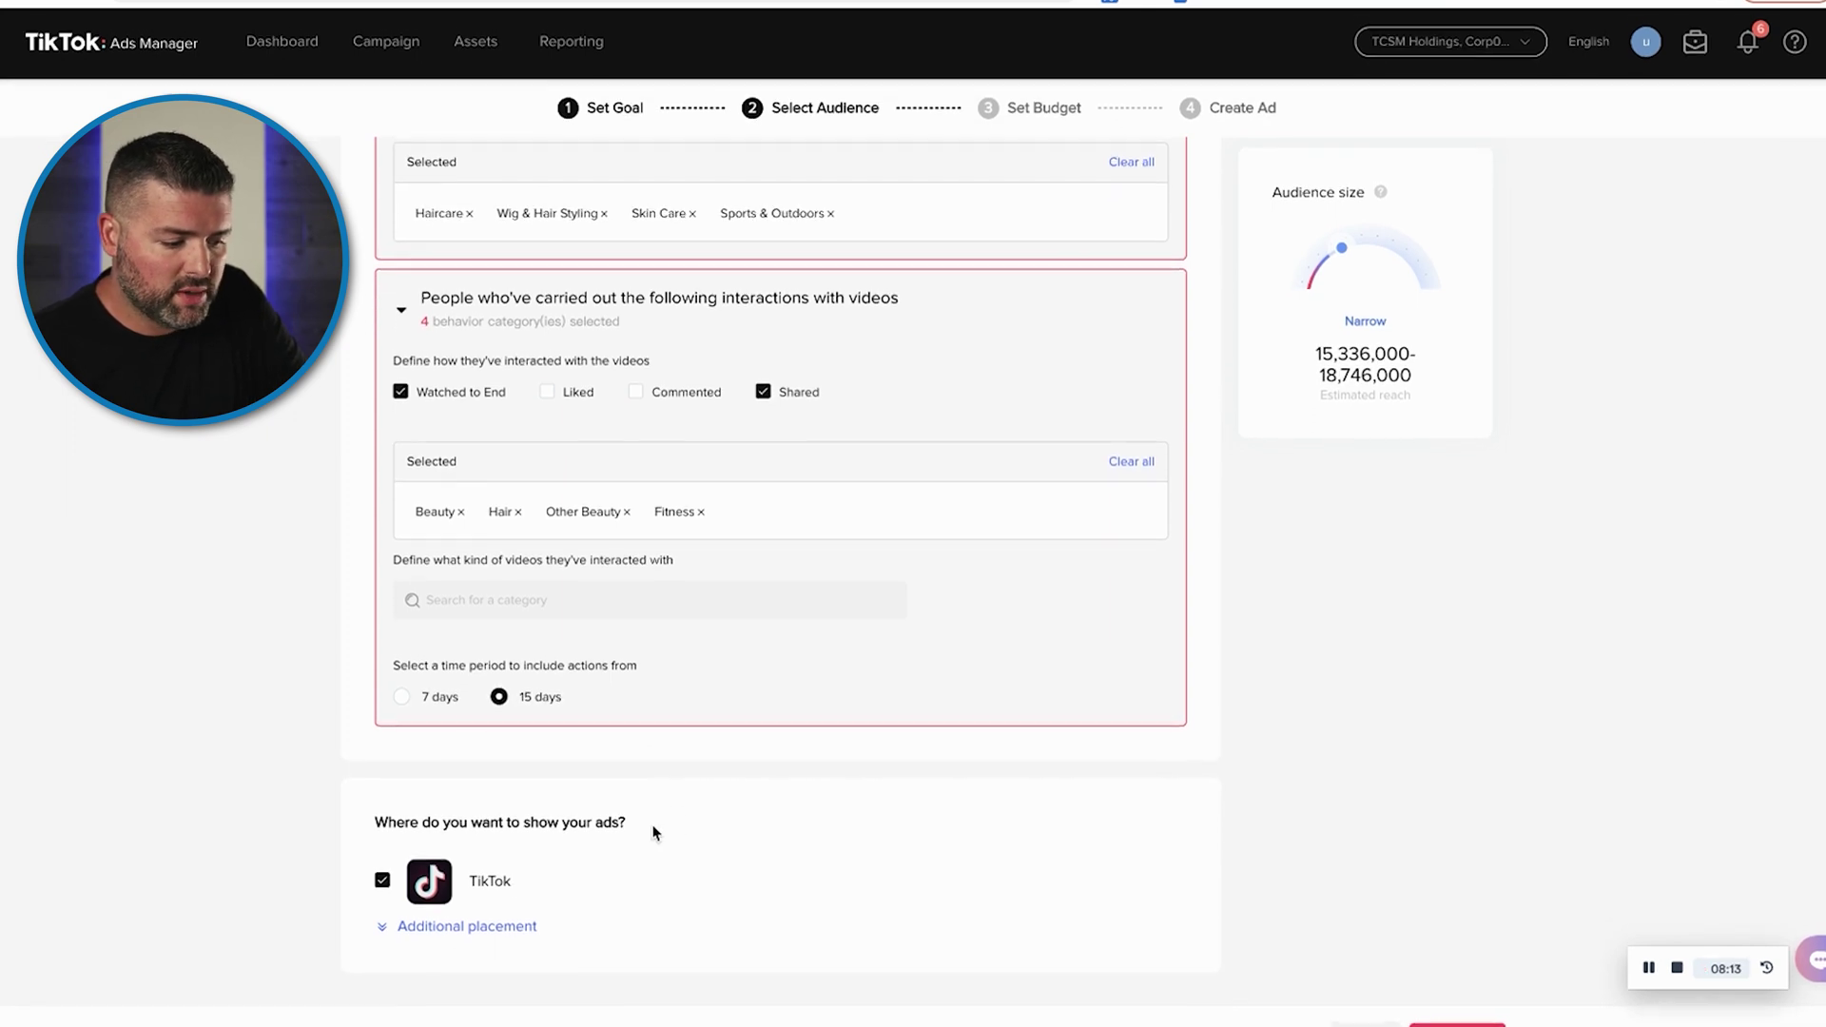
pyautogui.click(461, 932)
pyautogui.scroll(-3, 461, 933)
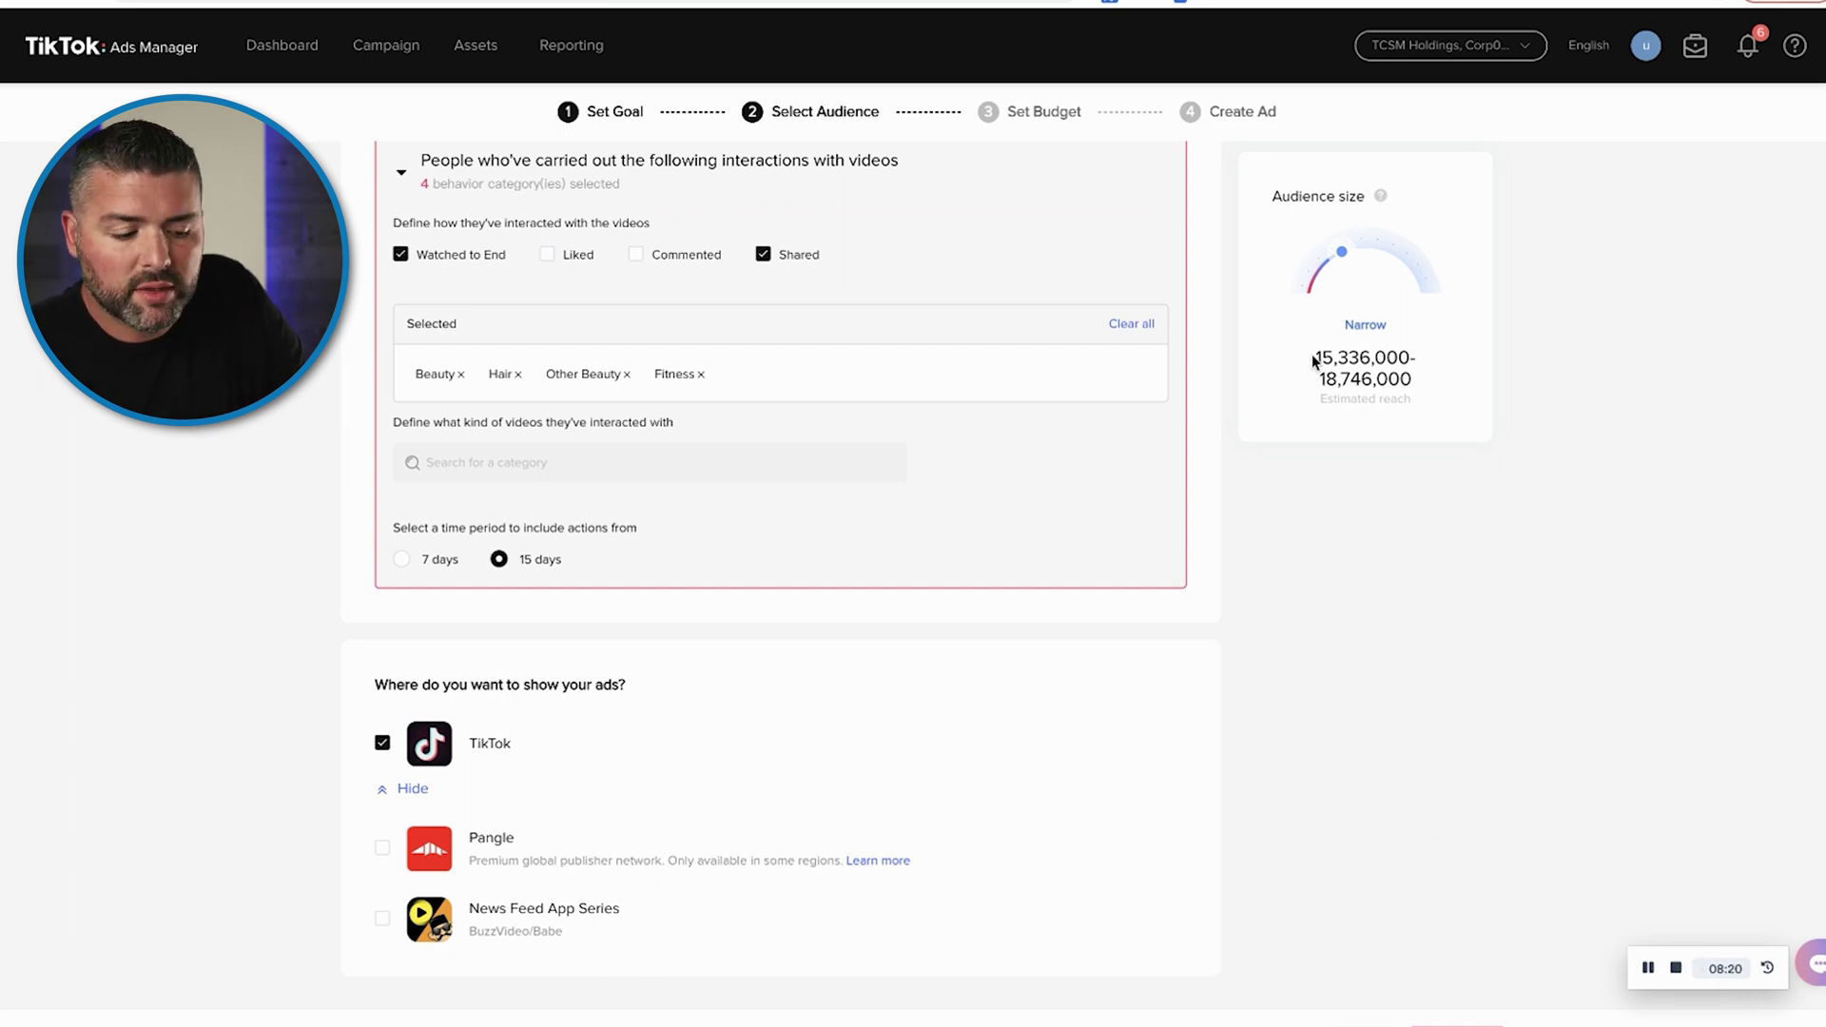
pyautogui.moveTo(1313, 359); pyautogui.dragTo(1427, 382)
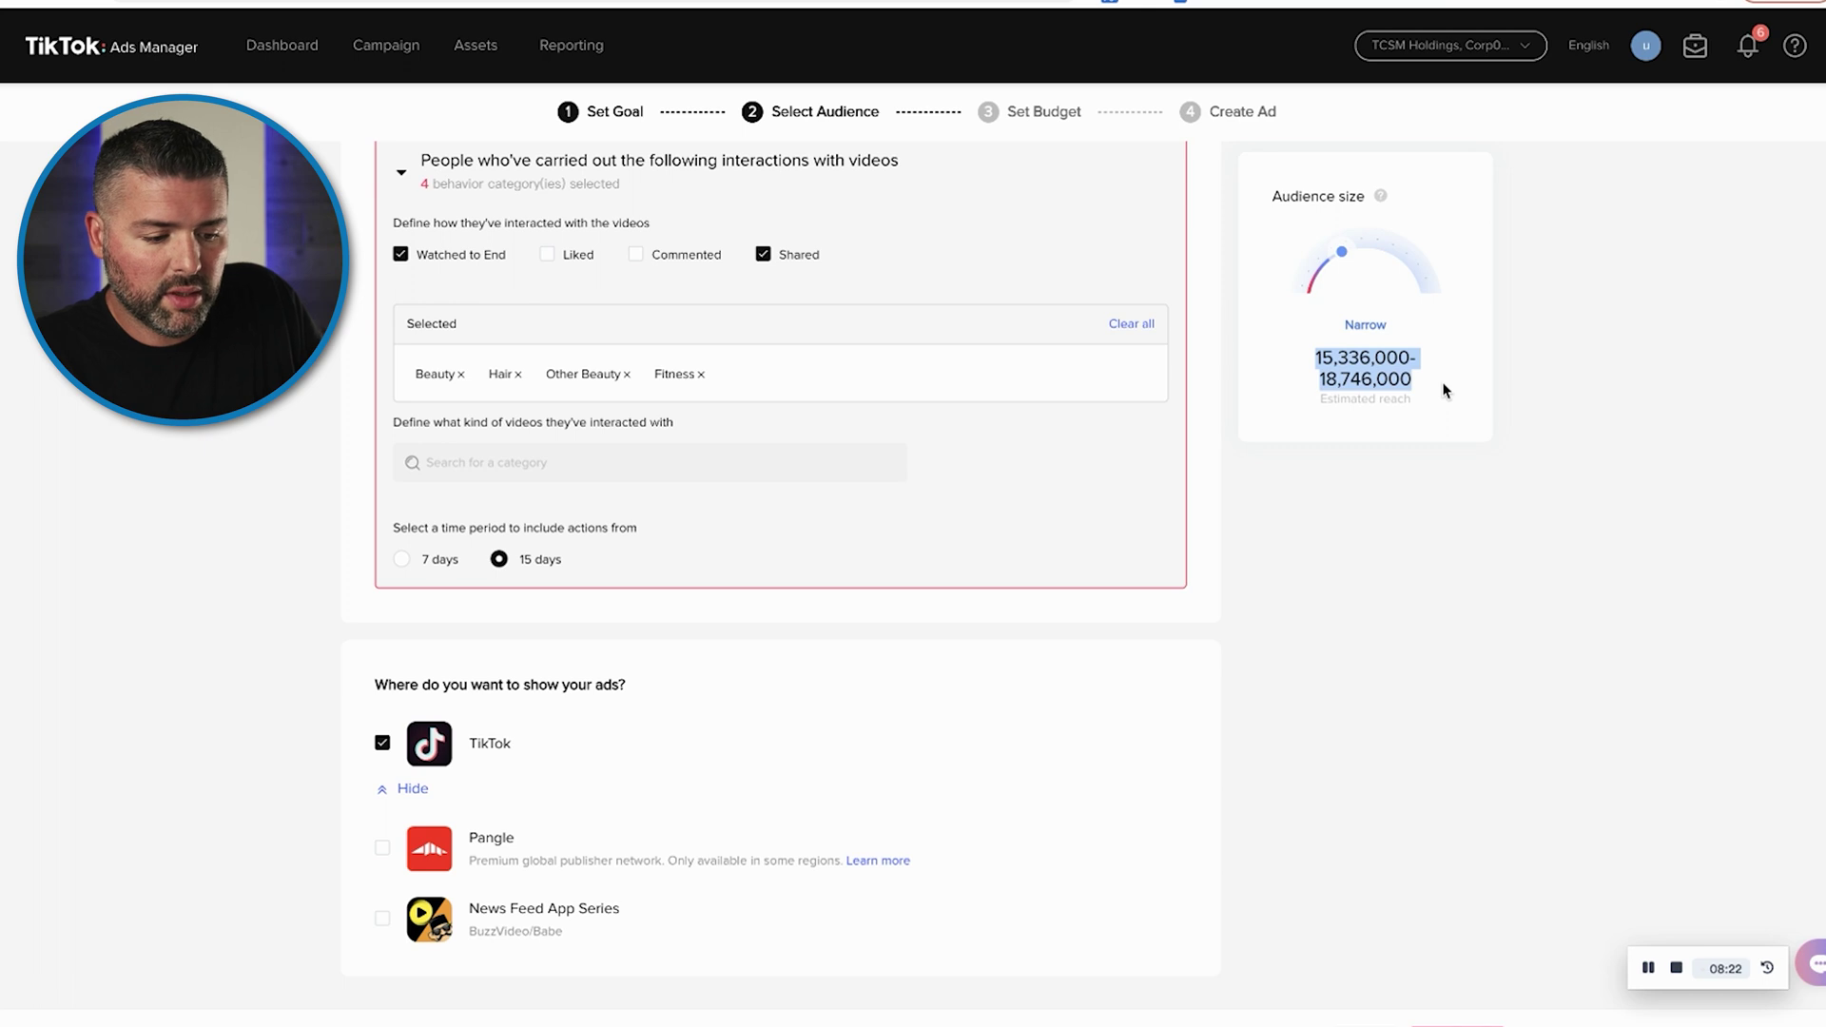
pyautogui.click(1436, 471)
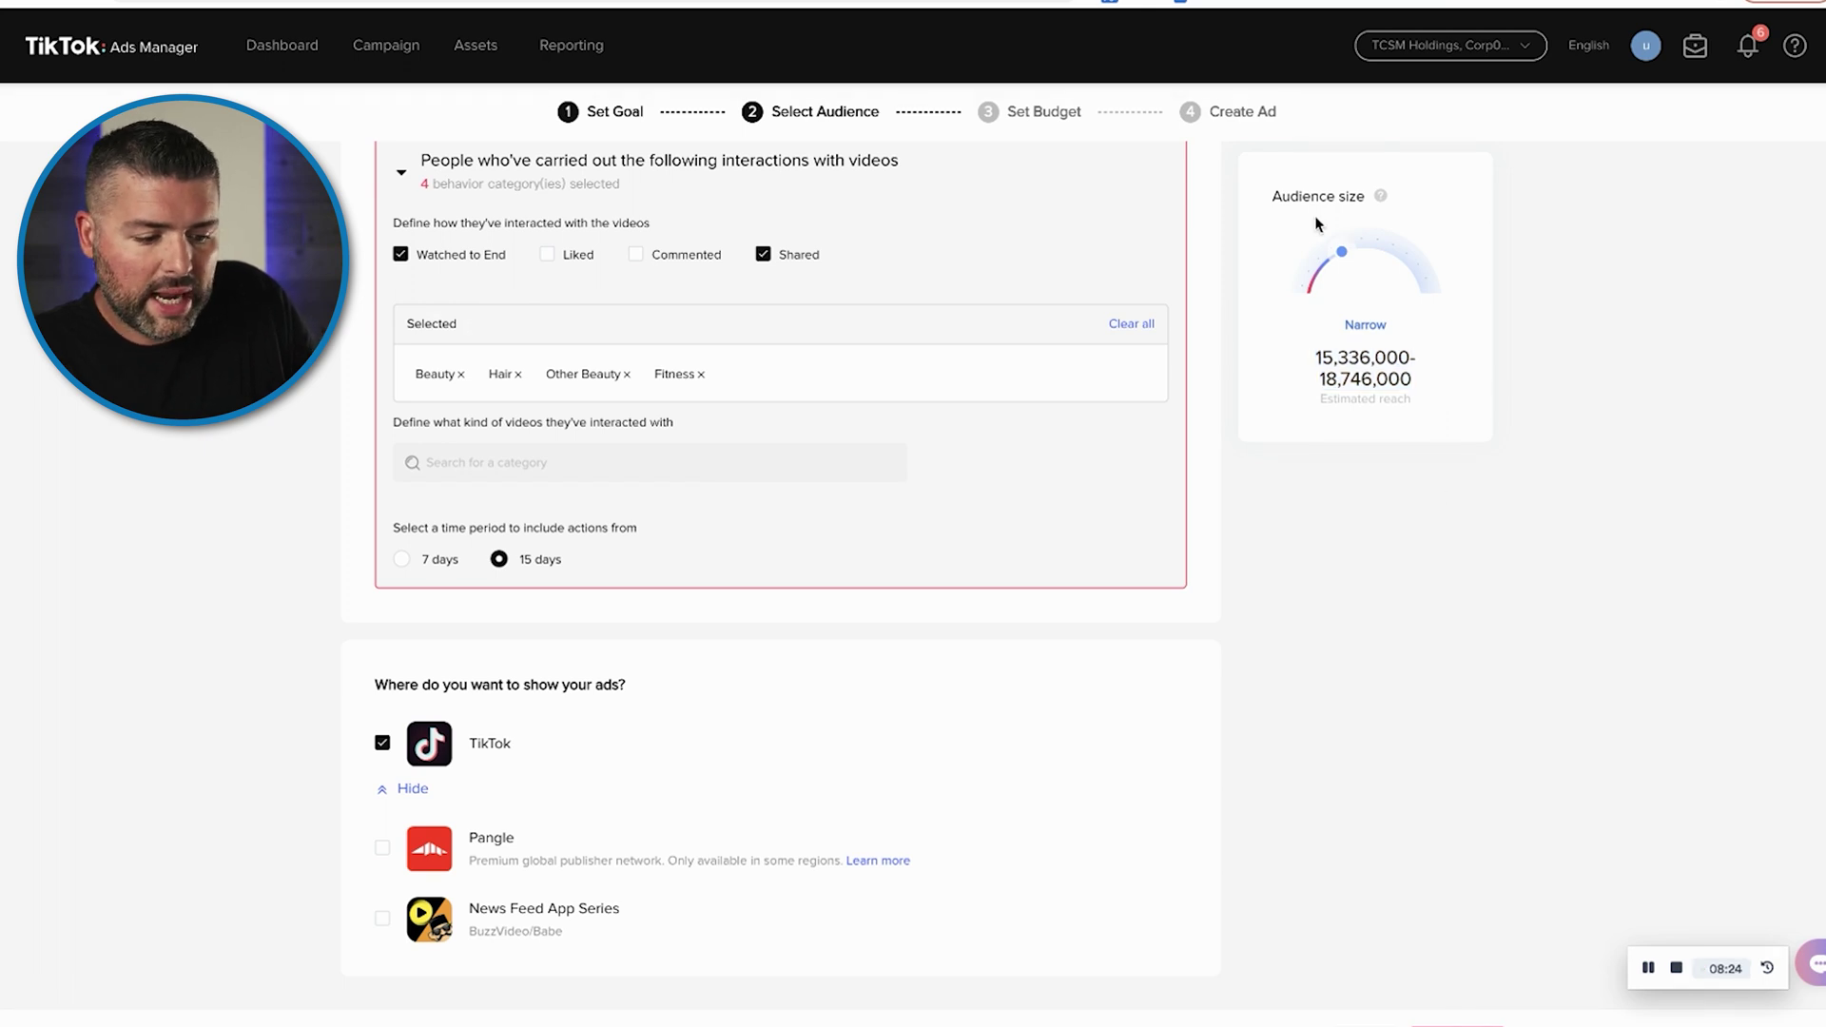
pyautogui.scroll(3, 1375, 274)
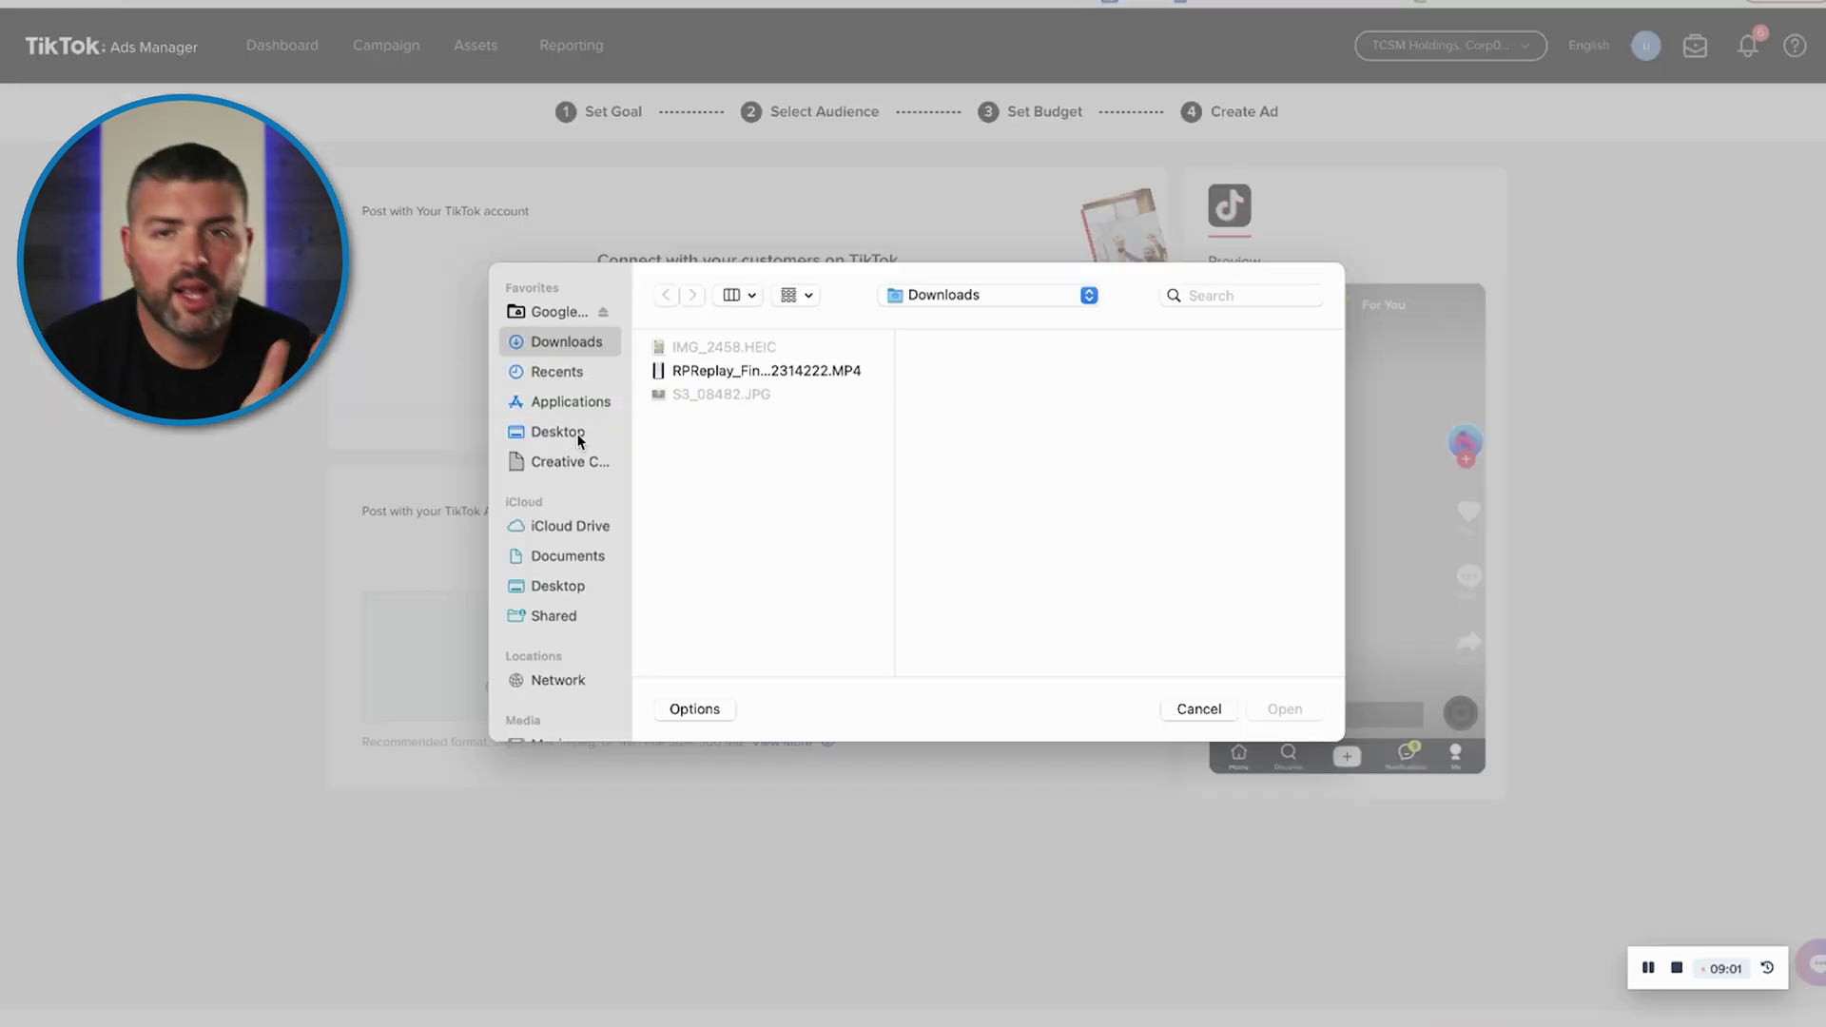
# - Upload IMG_7367.mov and InShot_20220422_230929934.mp4 from Google Drive and generate Quick Optimization versions of them
pyautogui.click(570, 314)
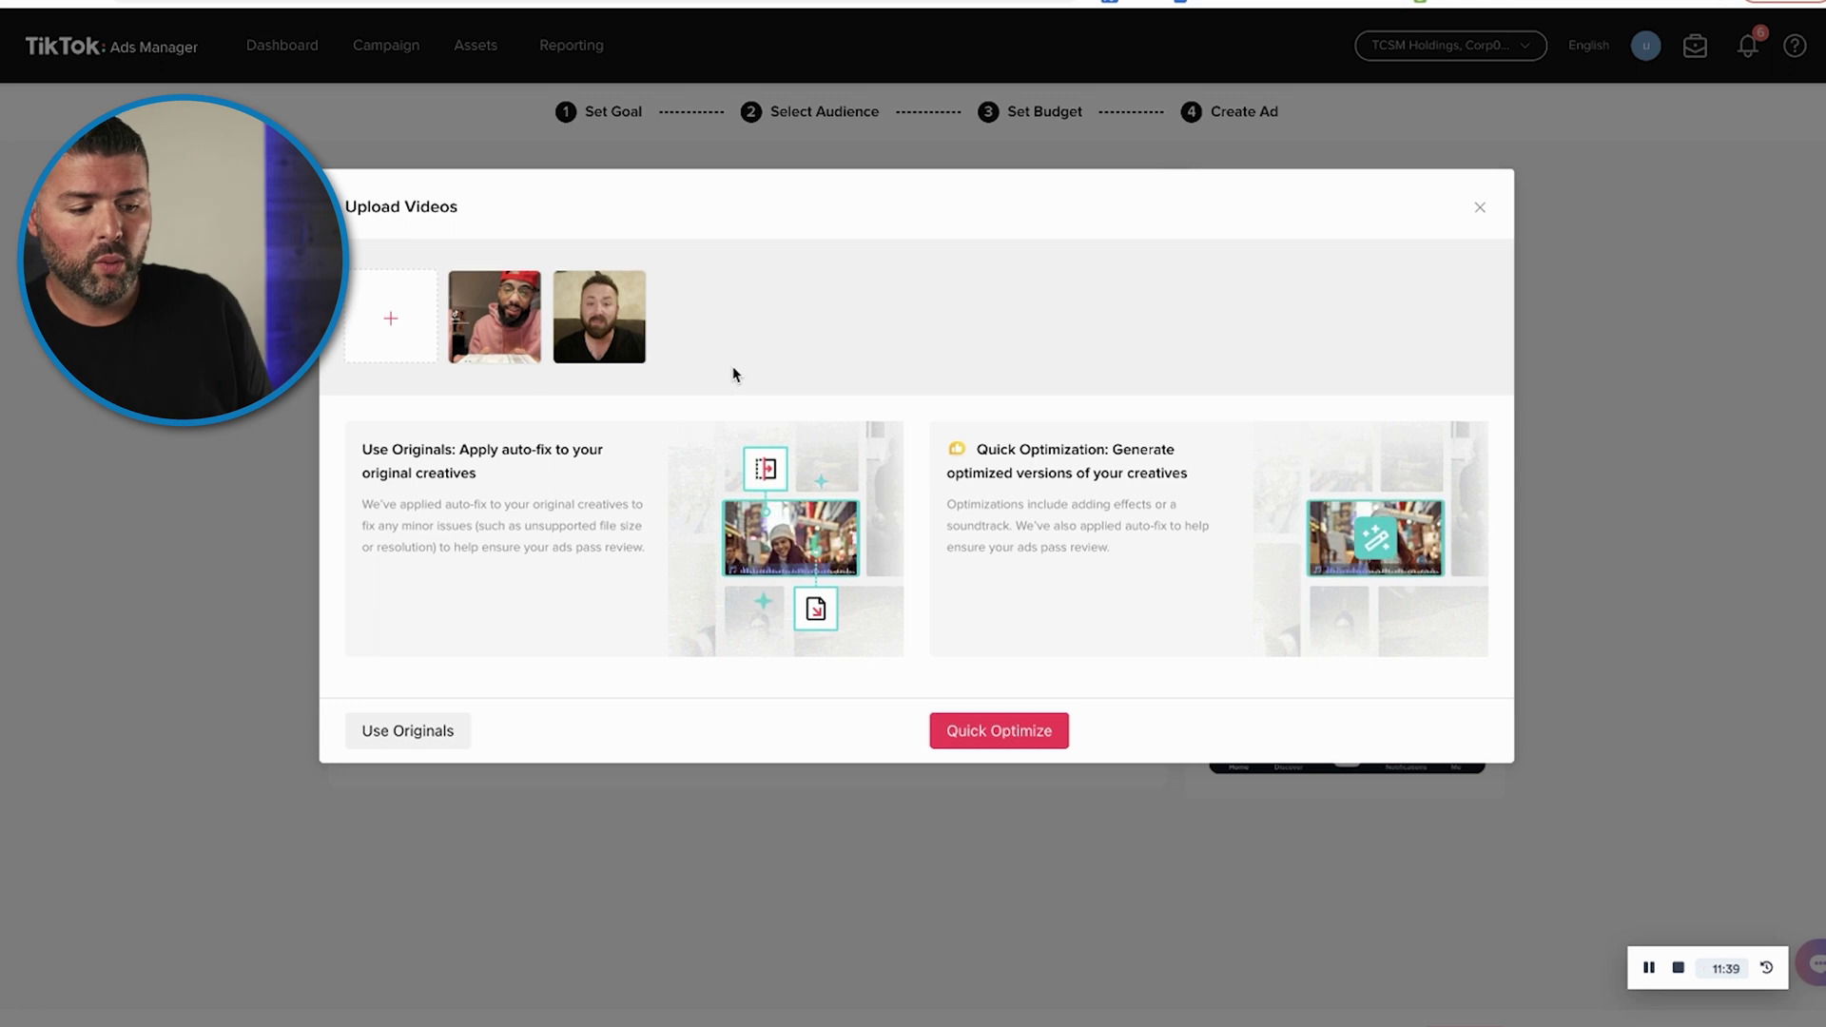
pyautogui.click(1022, 732)
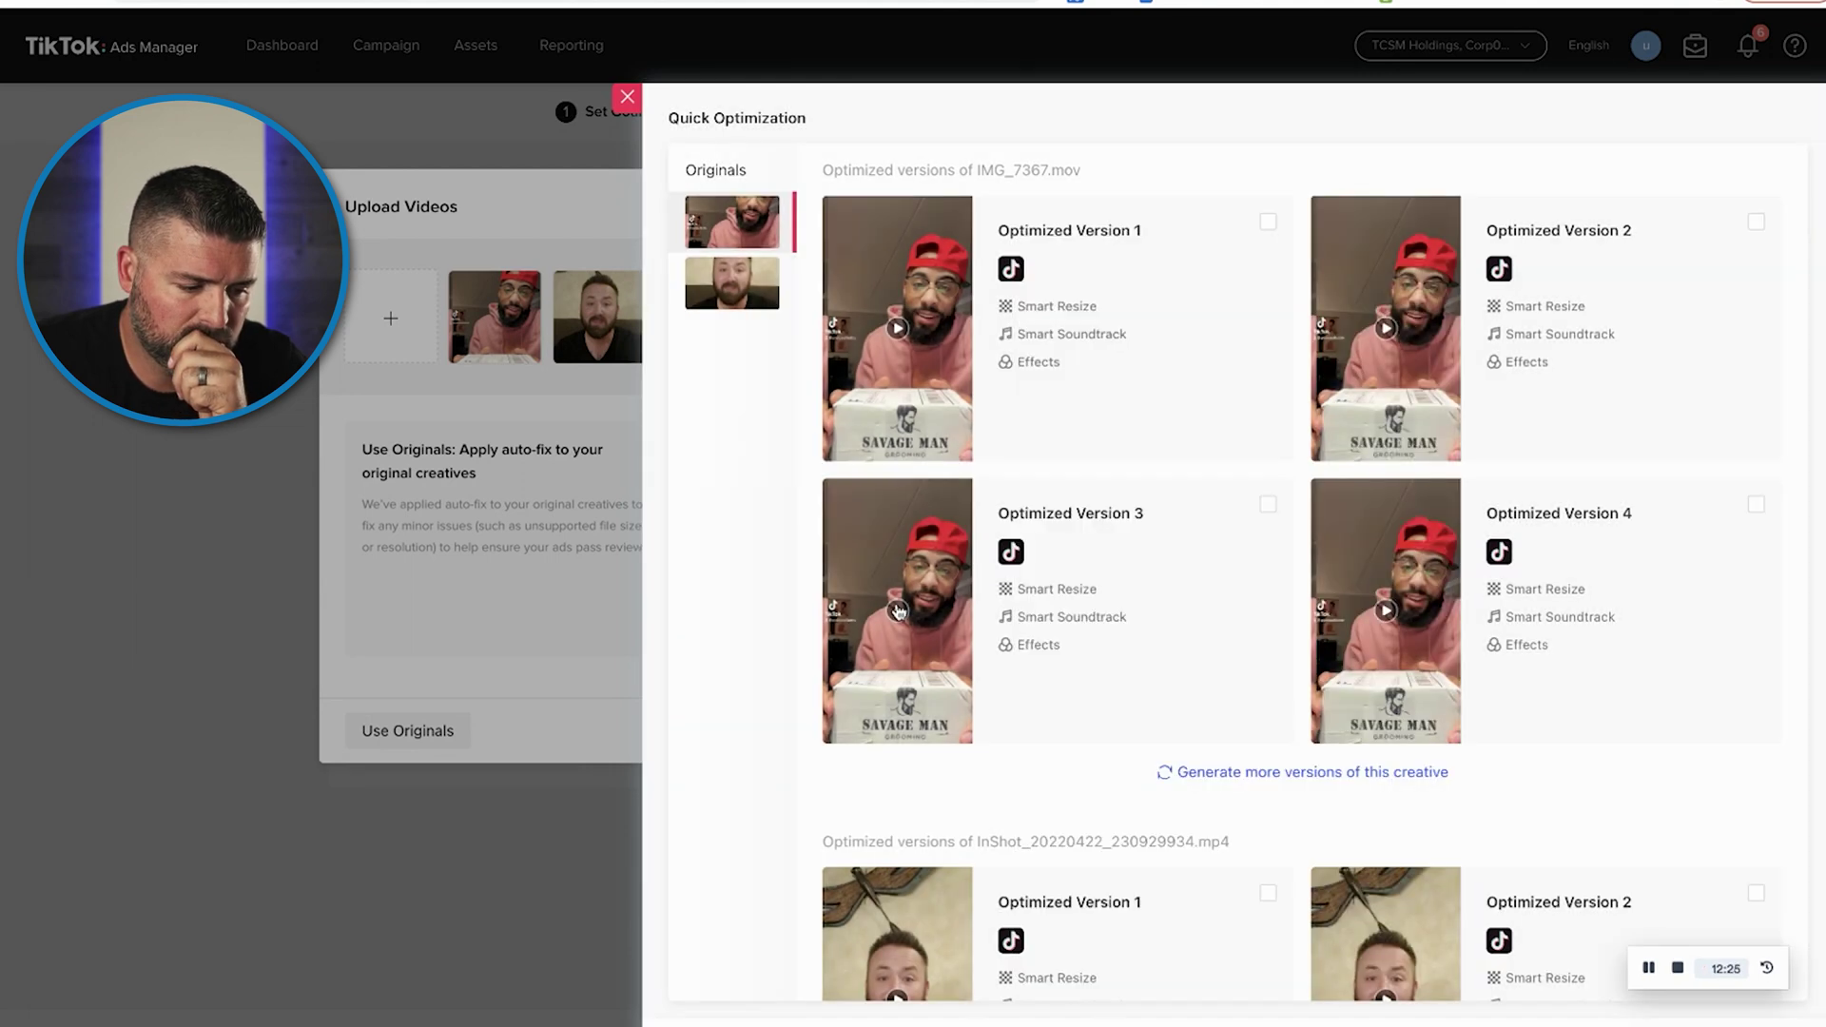
# - Preview optimized versions 3 and 4 of IMG_7367.mov
pyautogui.click(898, 611)
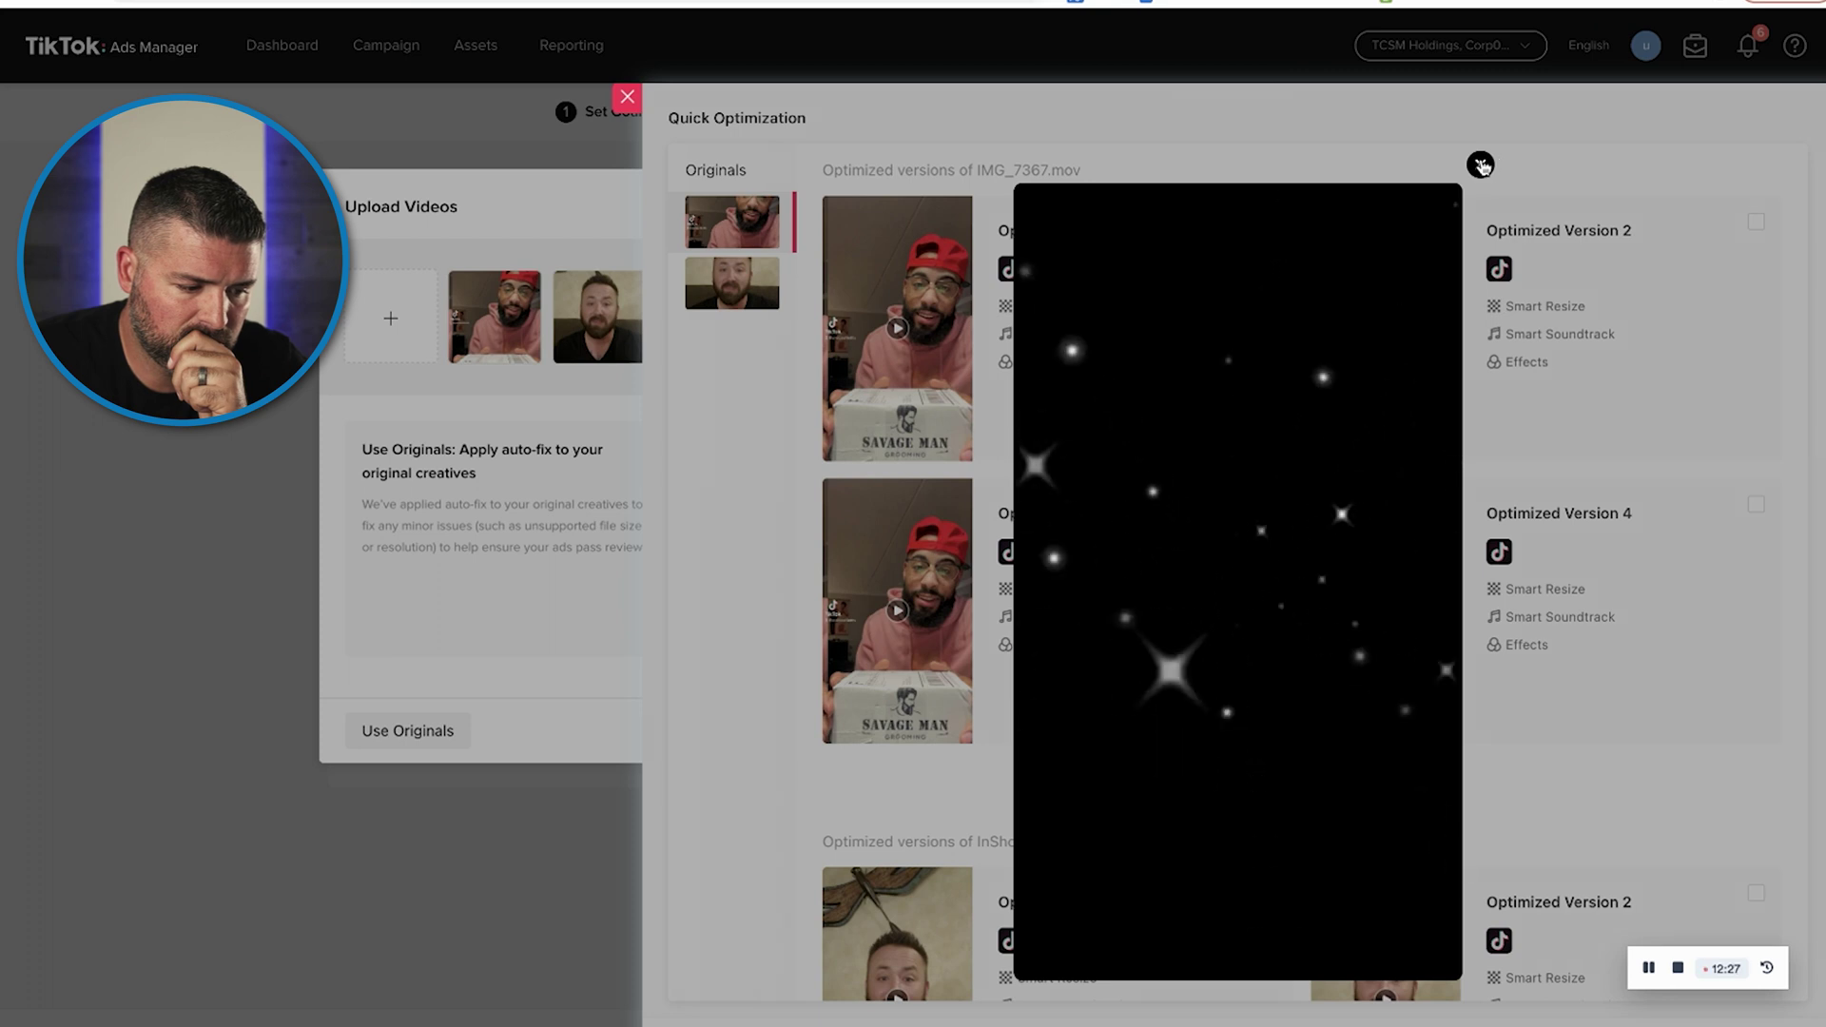
pyautogui.click(1480, 165)
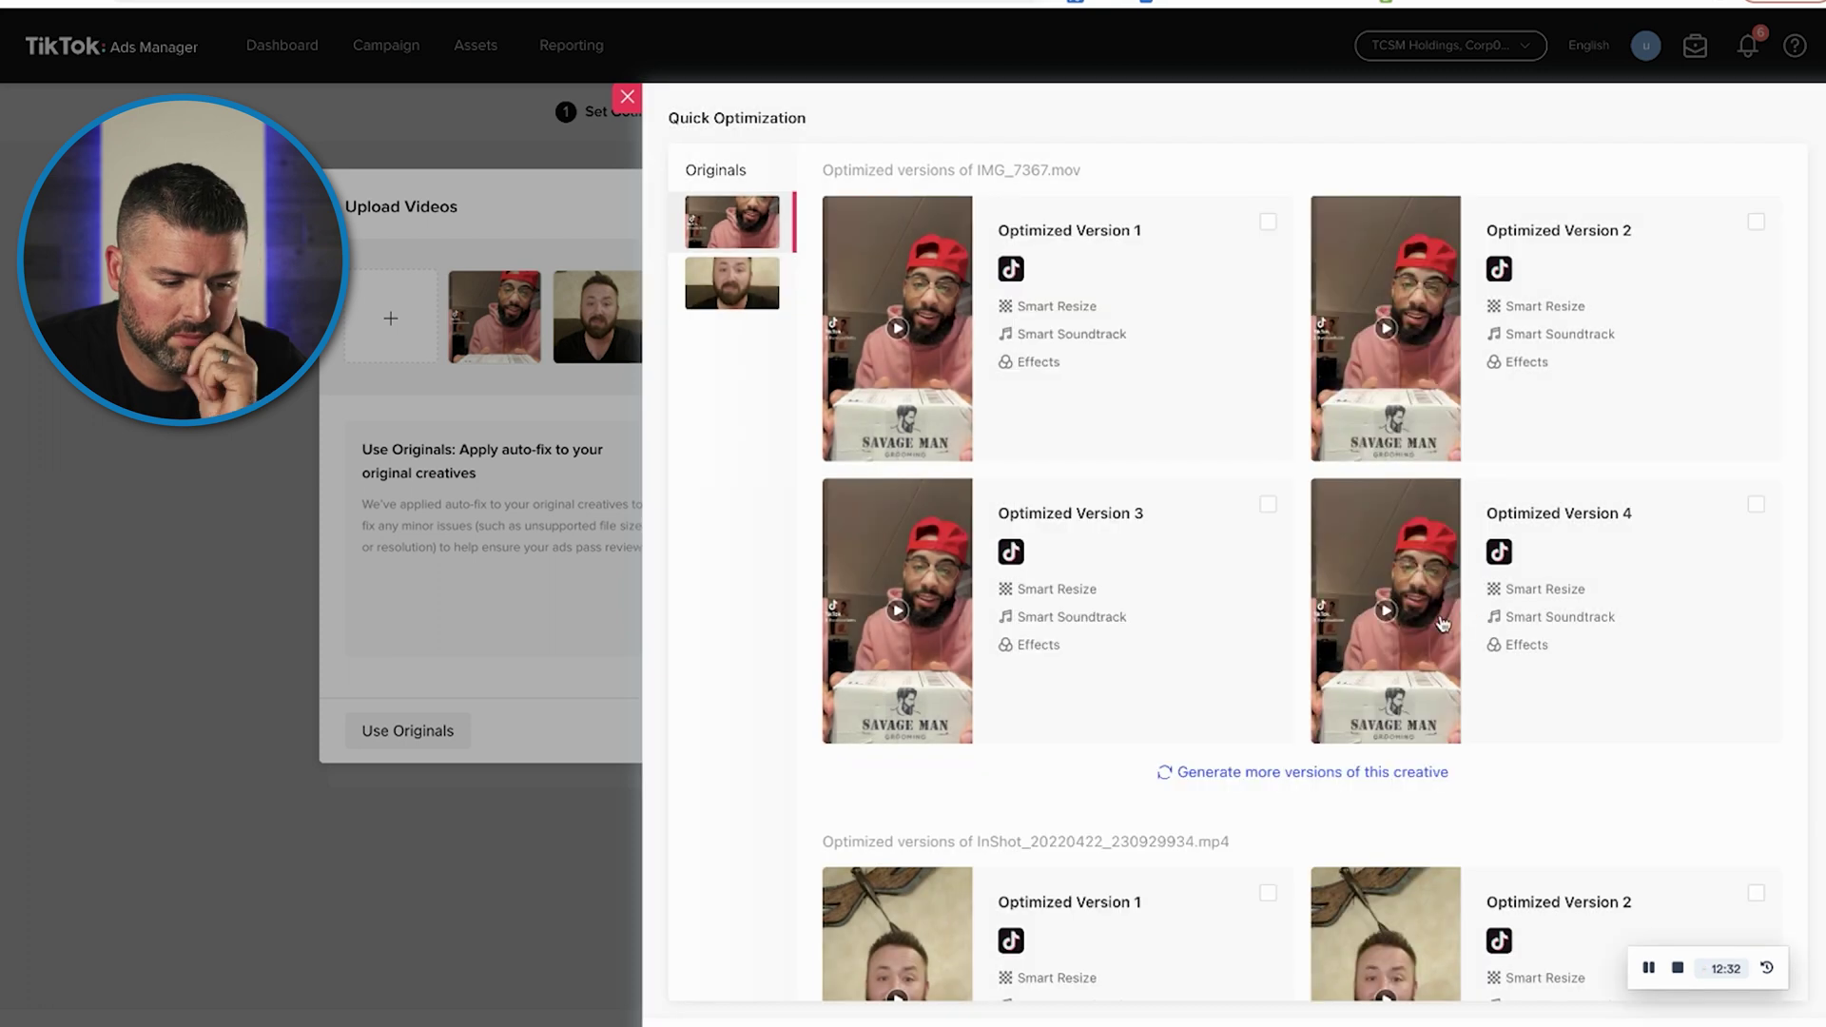
pyautogui.click(1376, 618)
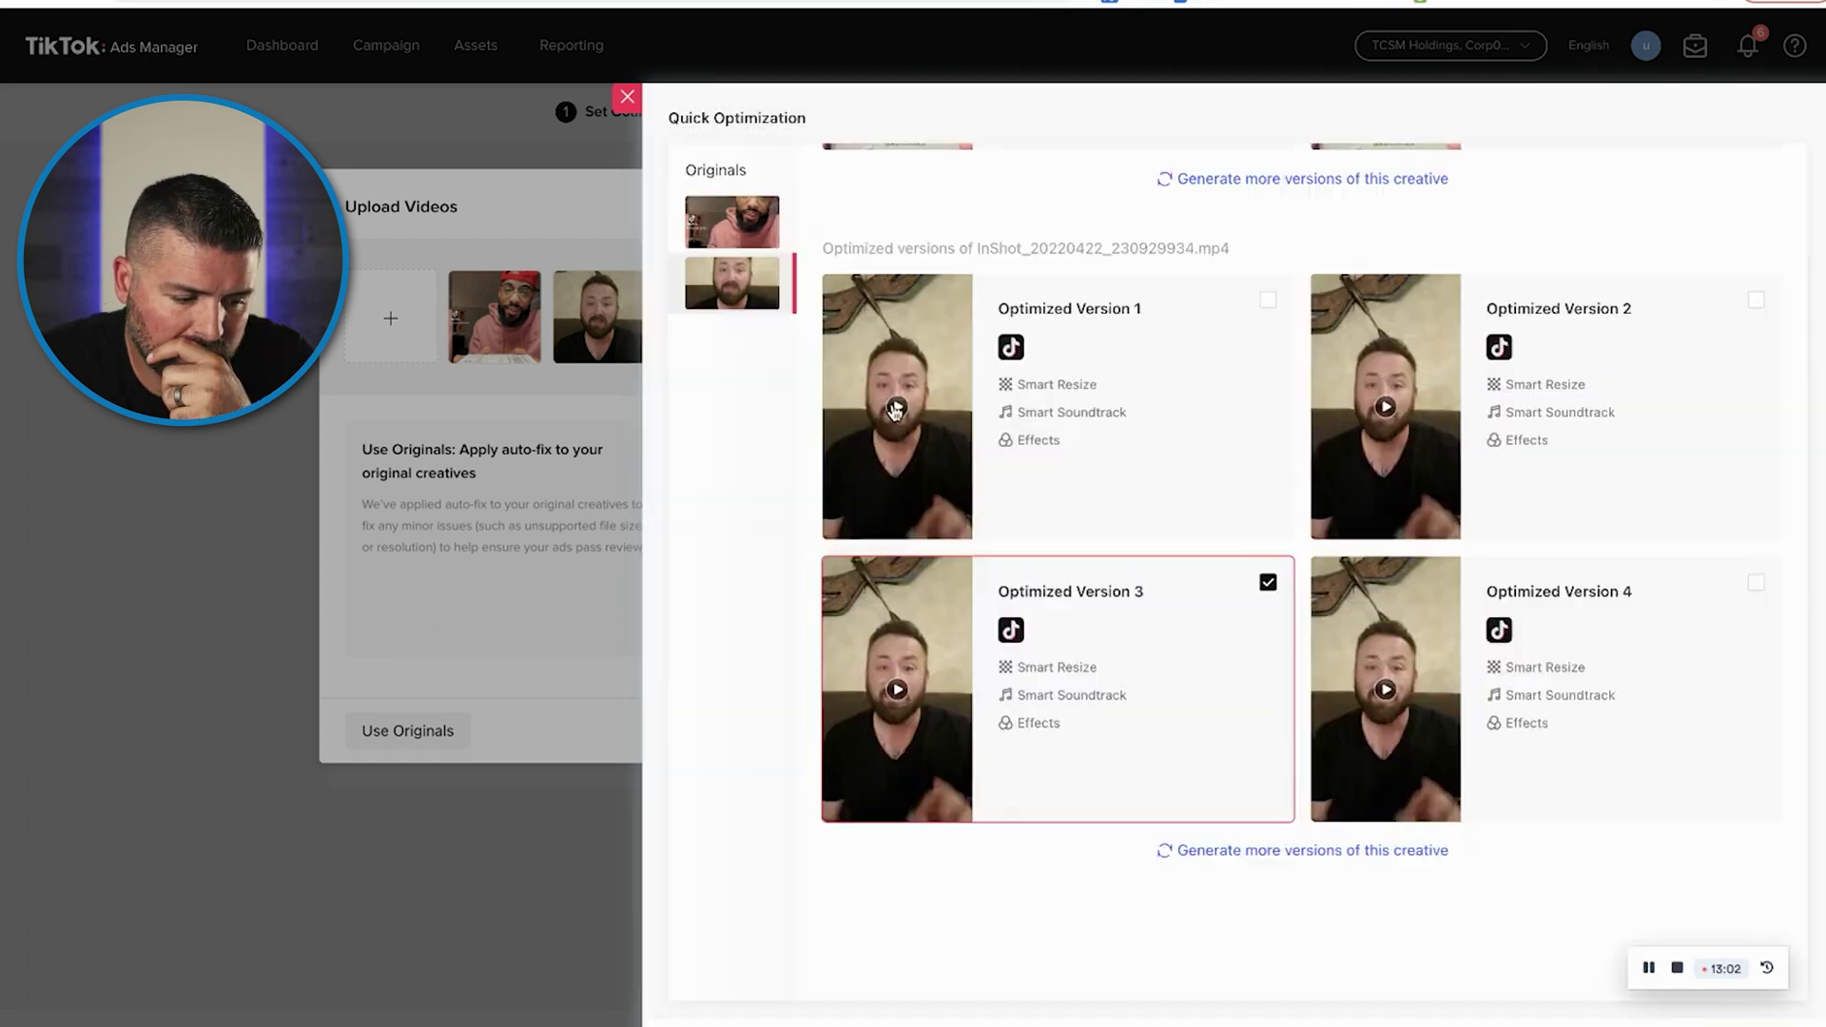
# - Preview optimized version 1 of InShot_20220422_230929934.mp4
pyautogui.click(897, 409)
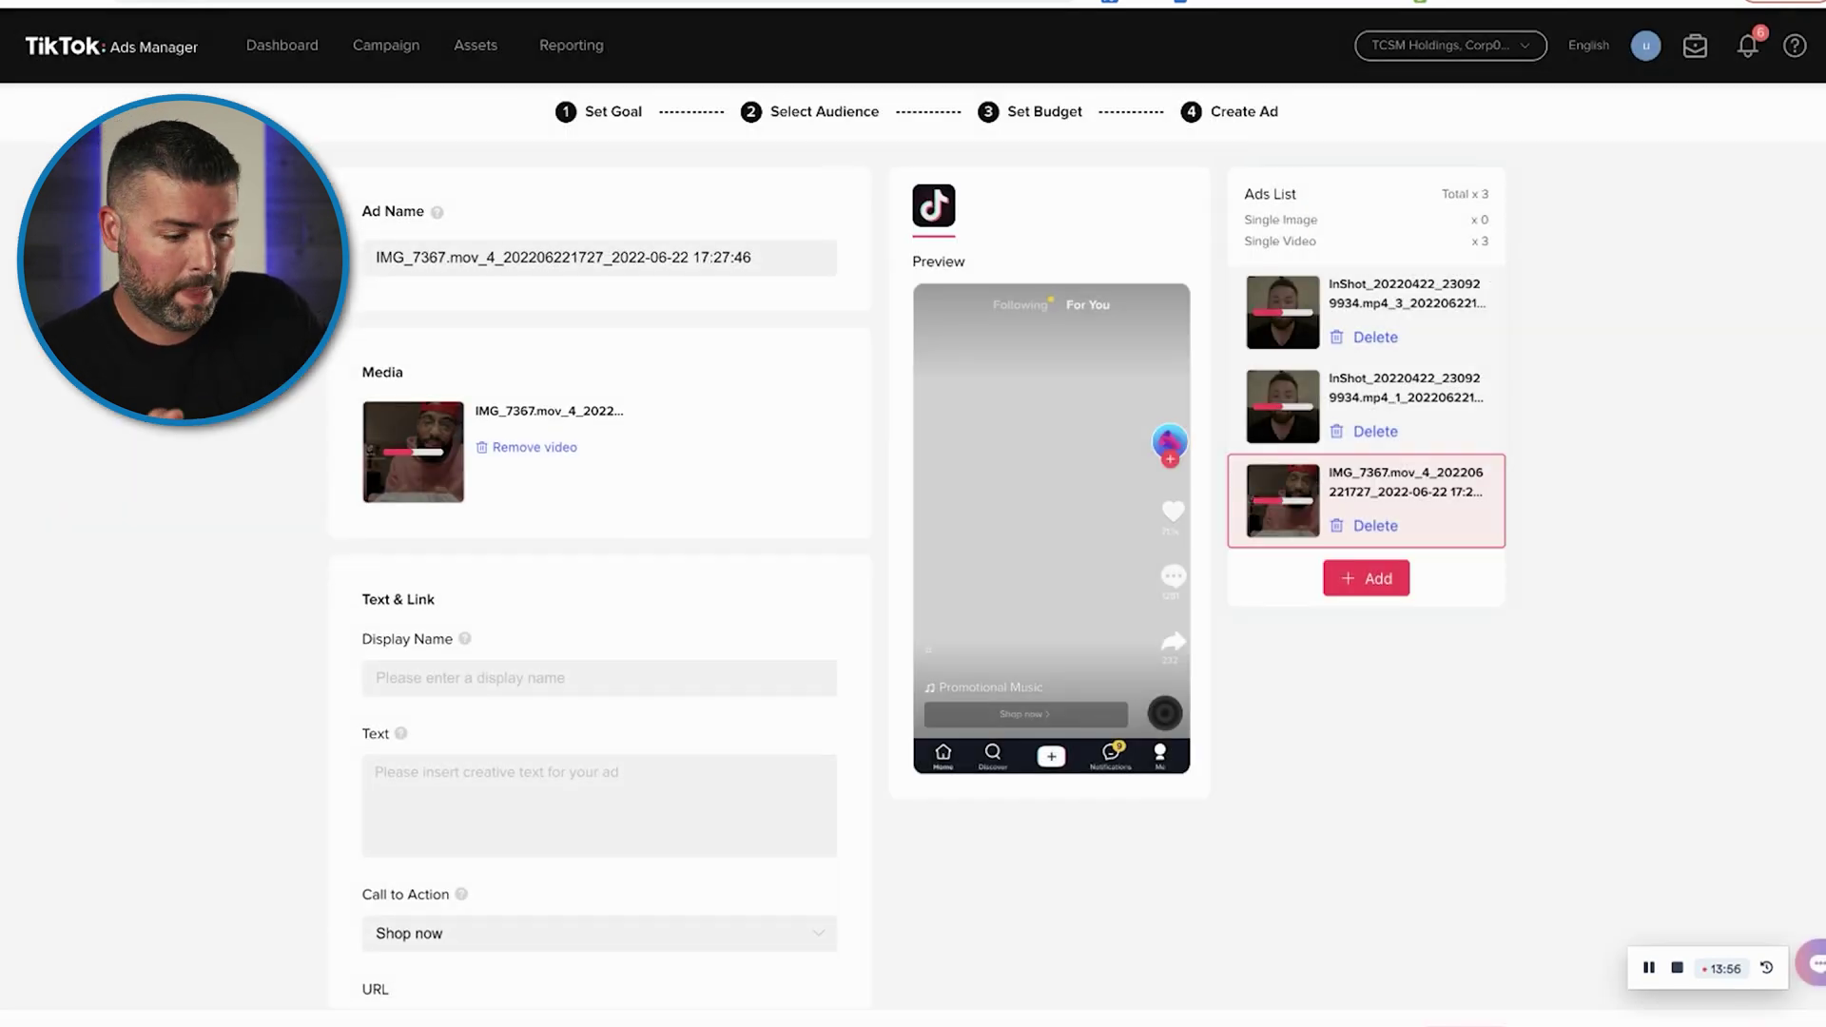
# - Set the display name of the IMG_7367.mov version 4 ad to Savage Man Grooming
pyautogui.click(639, 678)
pyautogui.write('Savage Man Groomin')
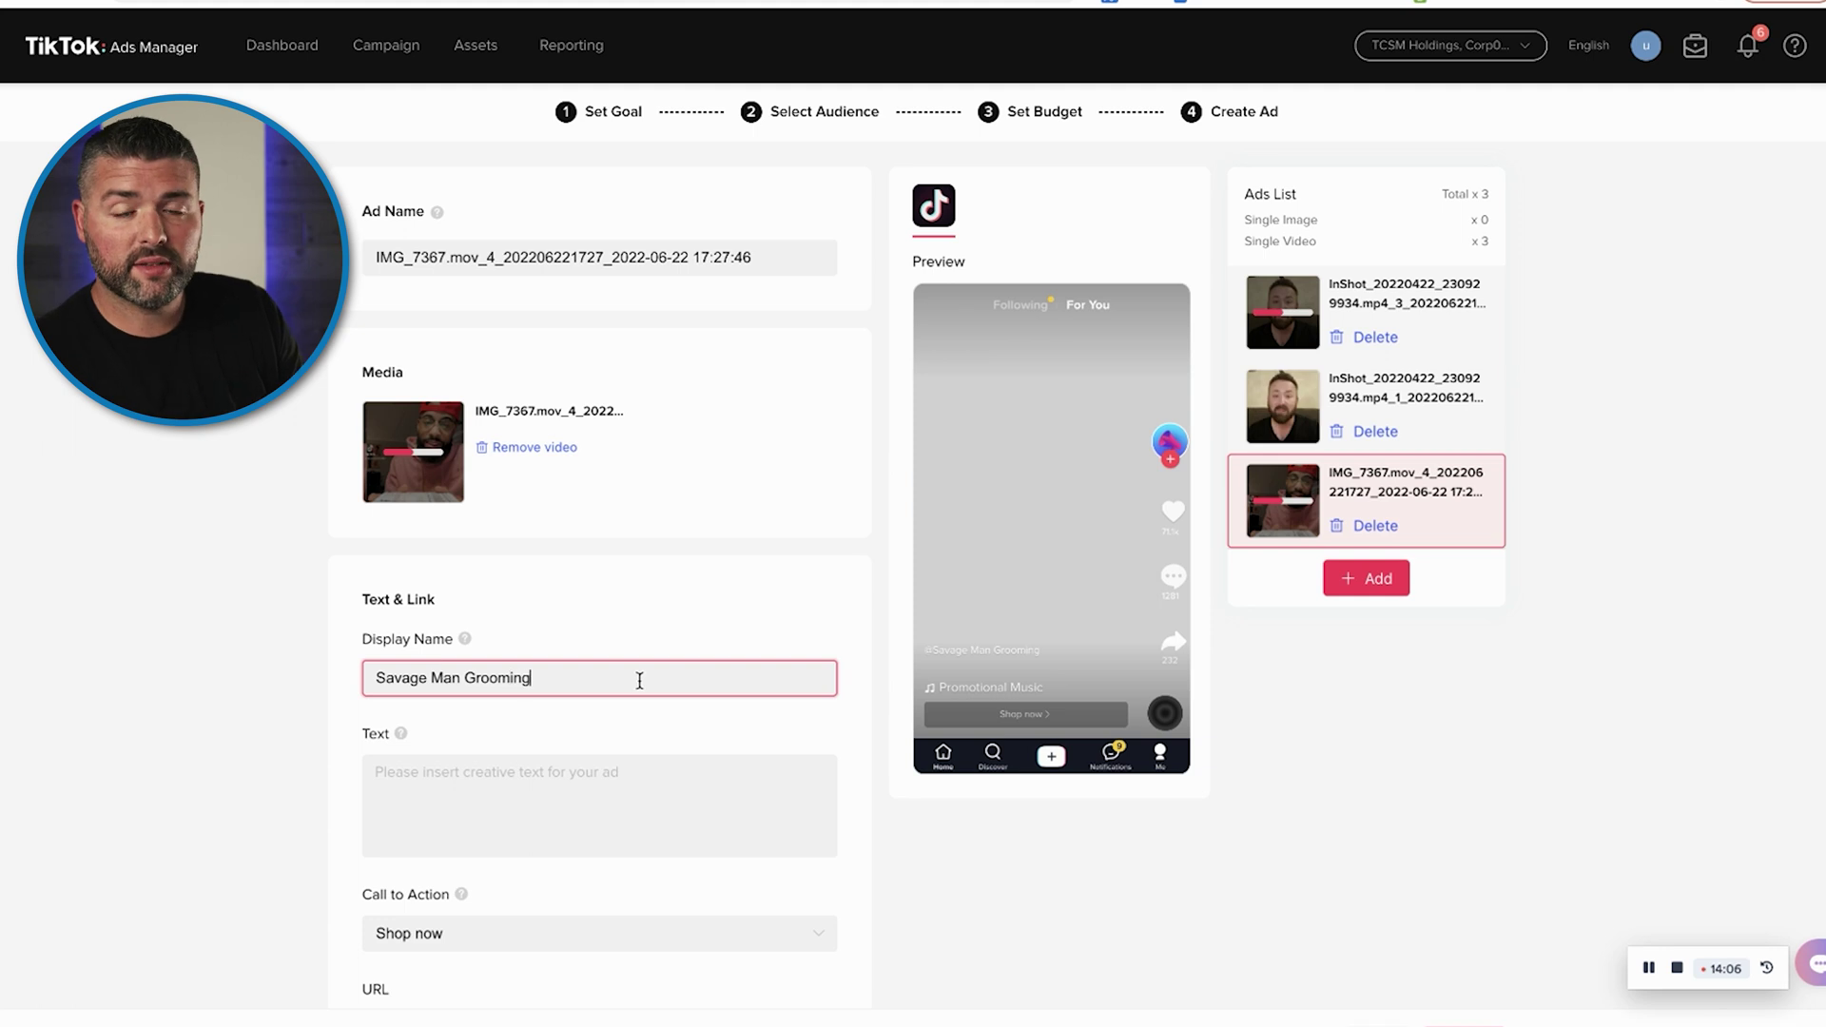
pyautogui.press('Tab')
pyautogui.press('Tab')
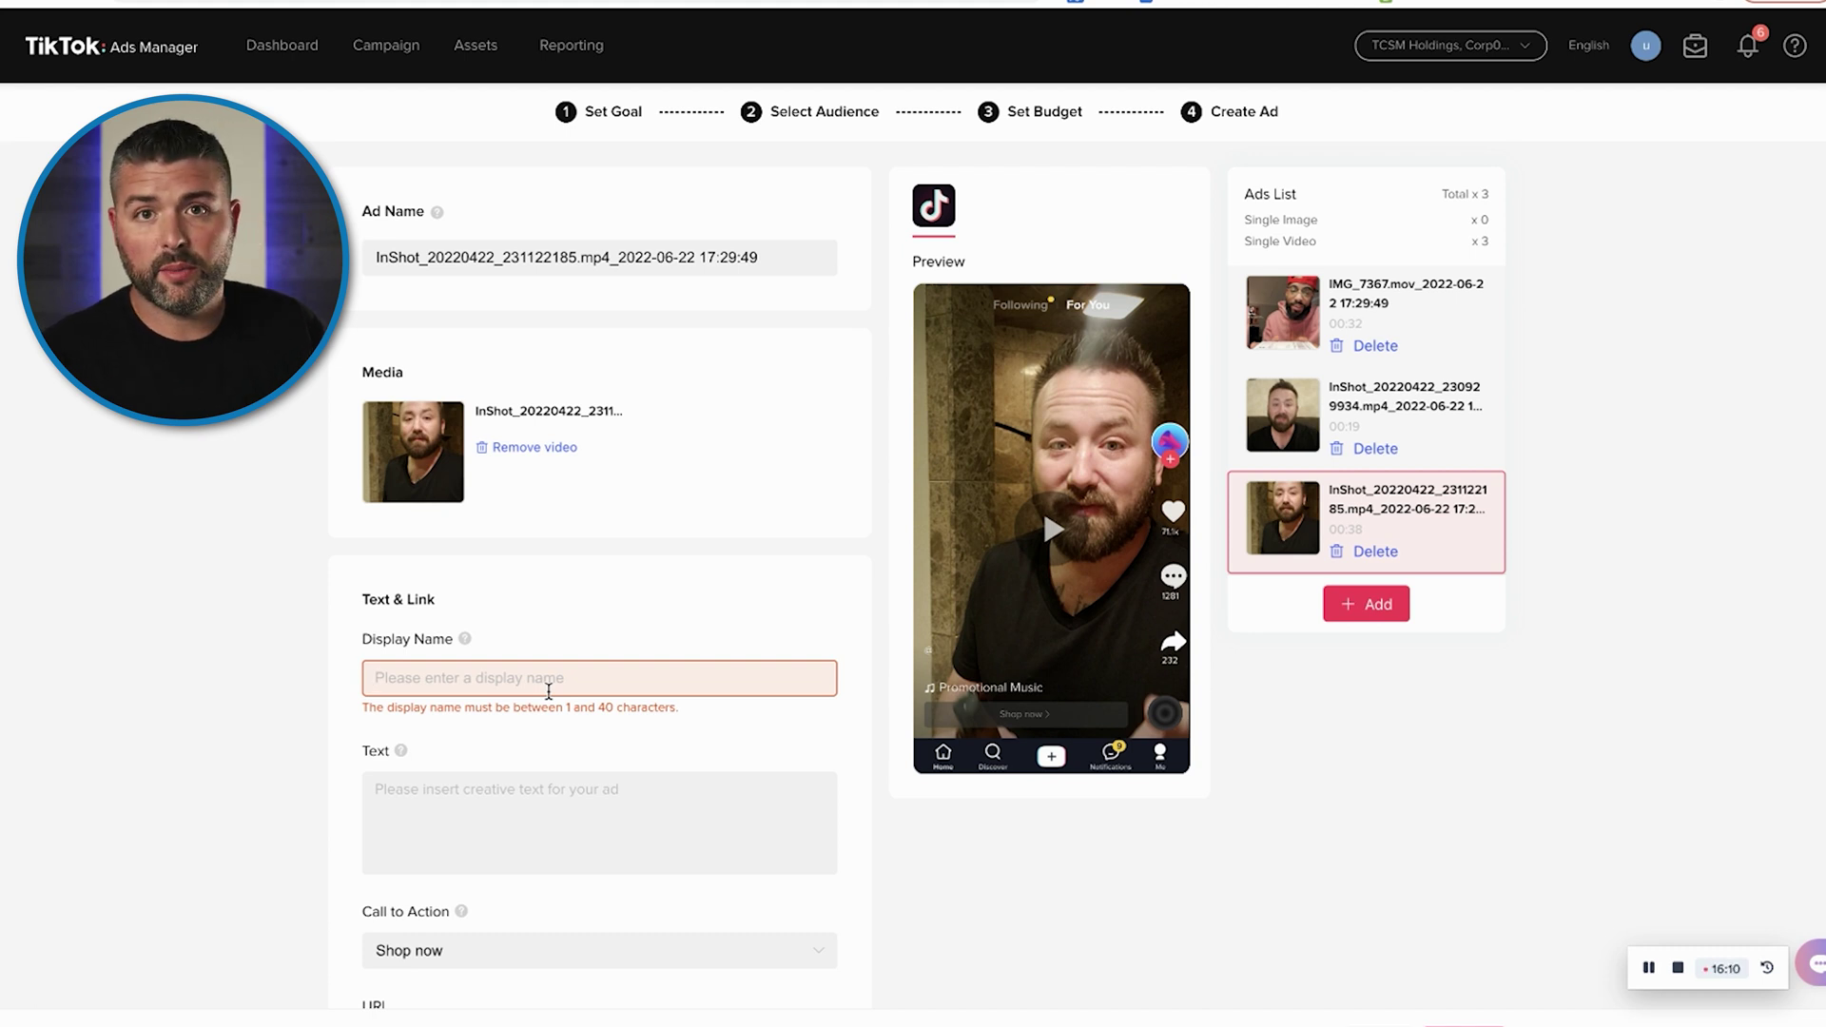
# - Set the display name to Savage Man Grooming and the ad text to "Savage Man Grooming's Beard & Hair Products Put The Big Guys To Shame!"
pyautogui.write('Sav')
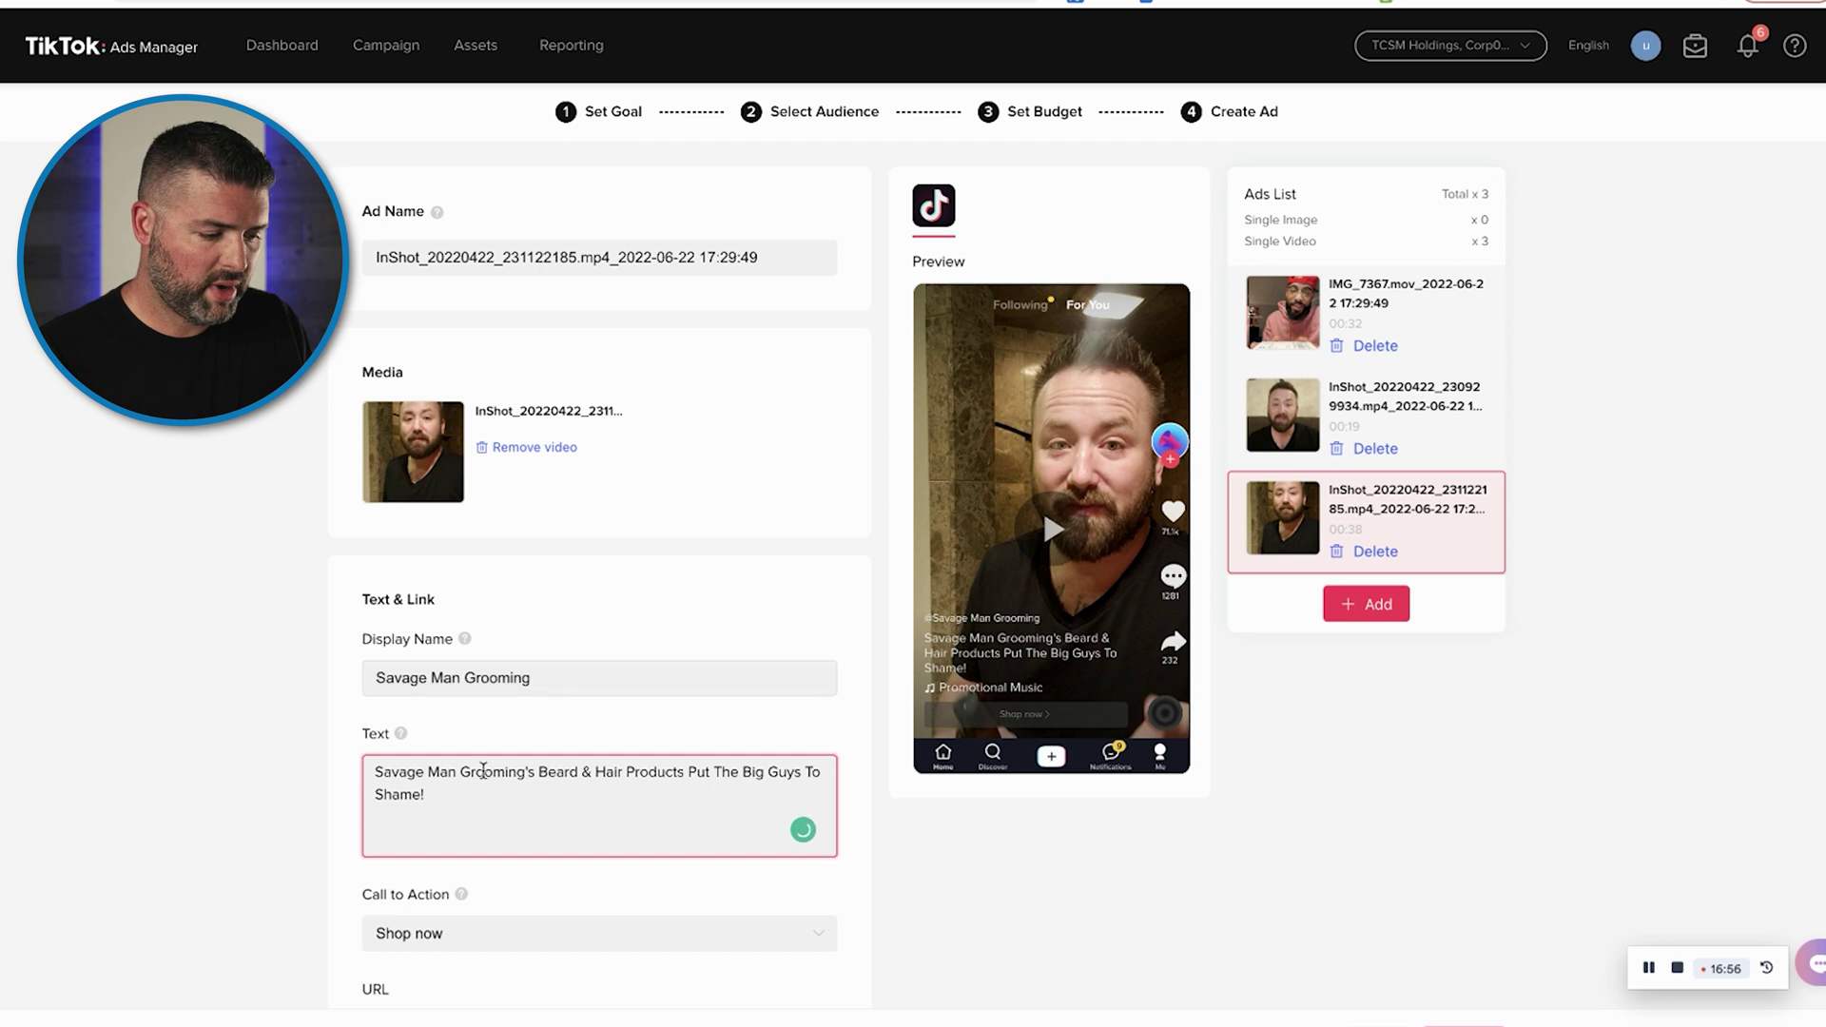
pyautogui.click(305, 805)
pyautogui.scroll(-2, 305, 804)
pyautogui.scroll(-3, 305, 804)
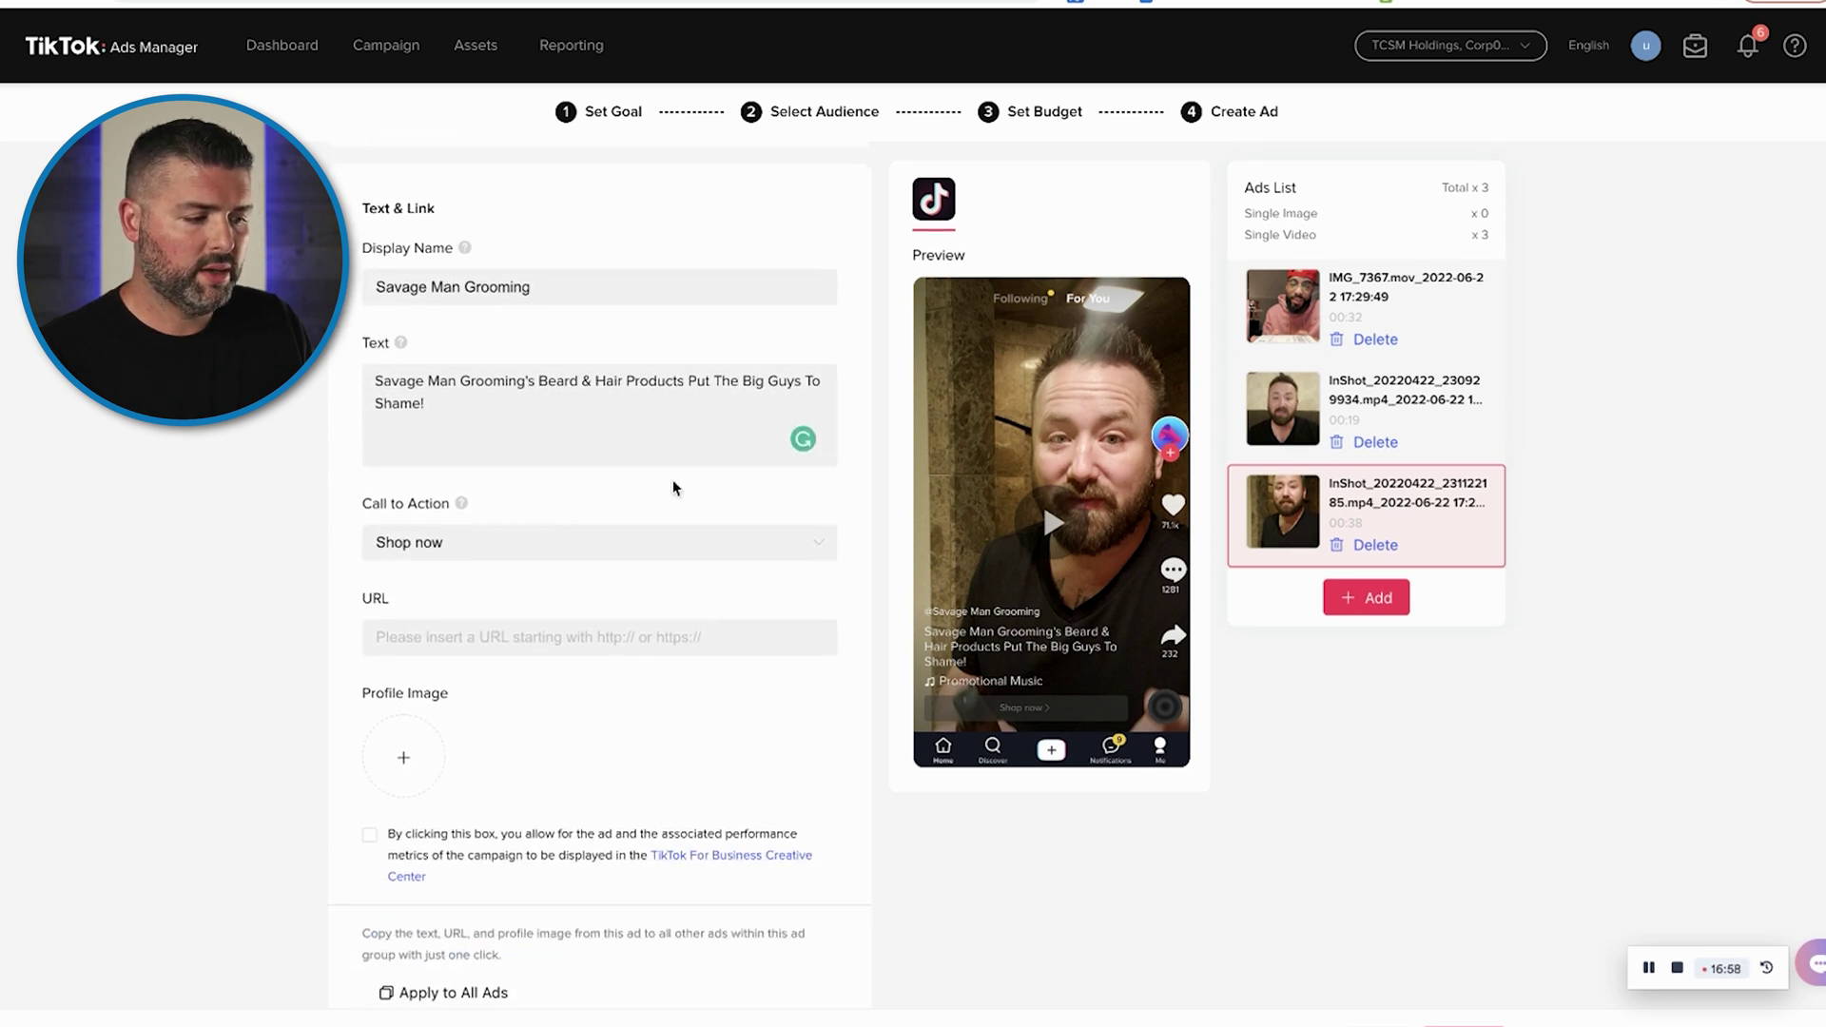
# - Open the Beard Products collection on savagemangrooming.com in a new tab, copy its address and return to the TikTok ad
pyautogui.press('super+t')
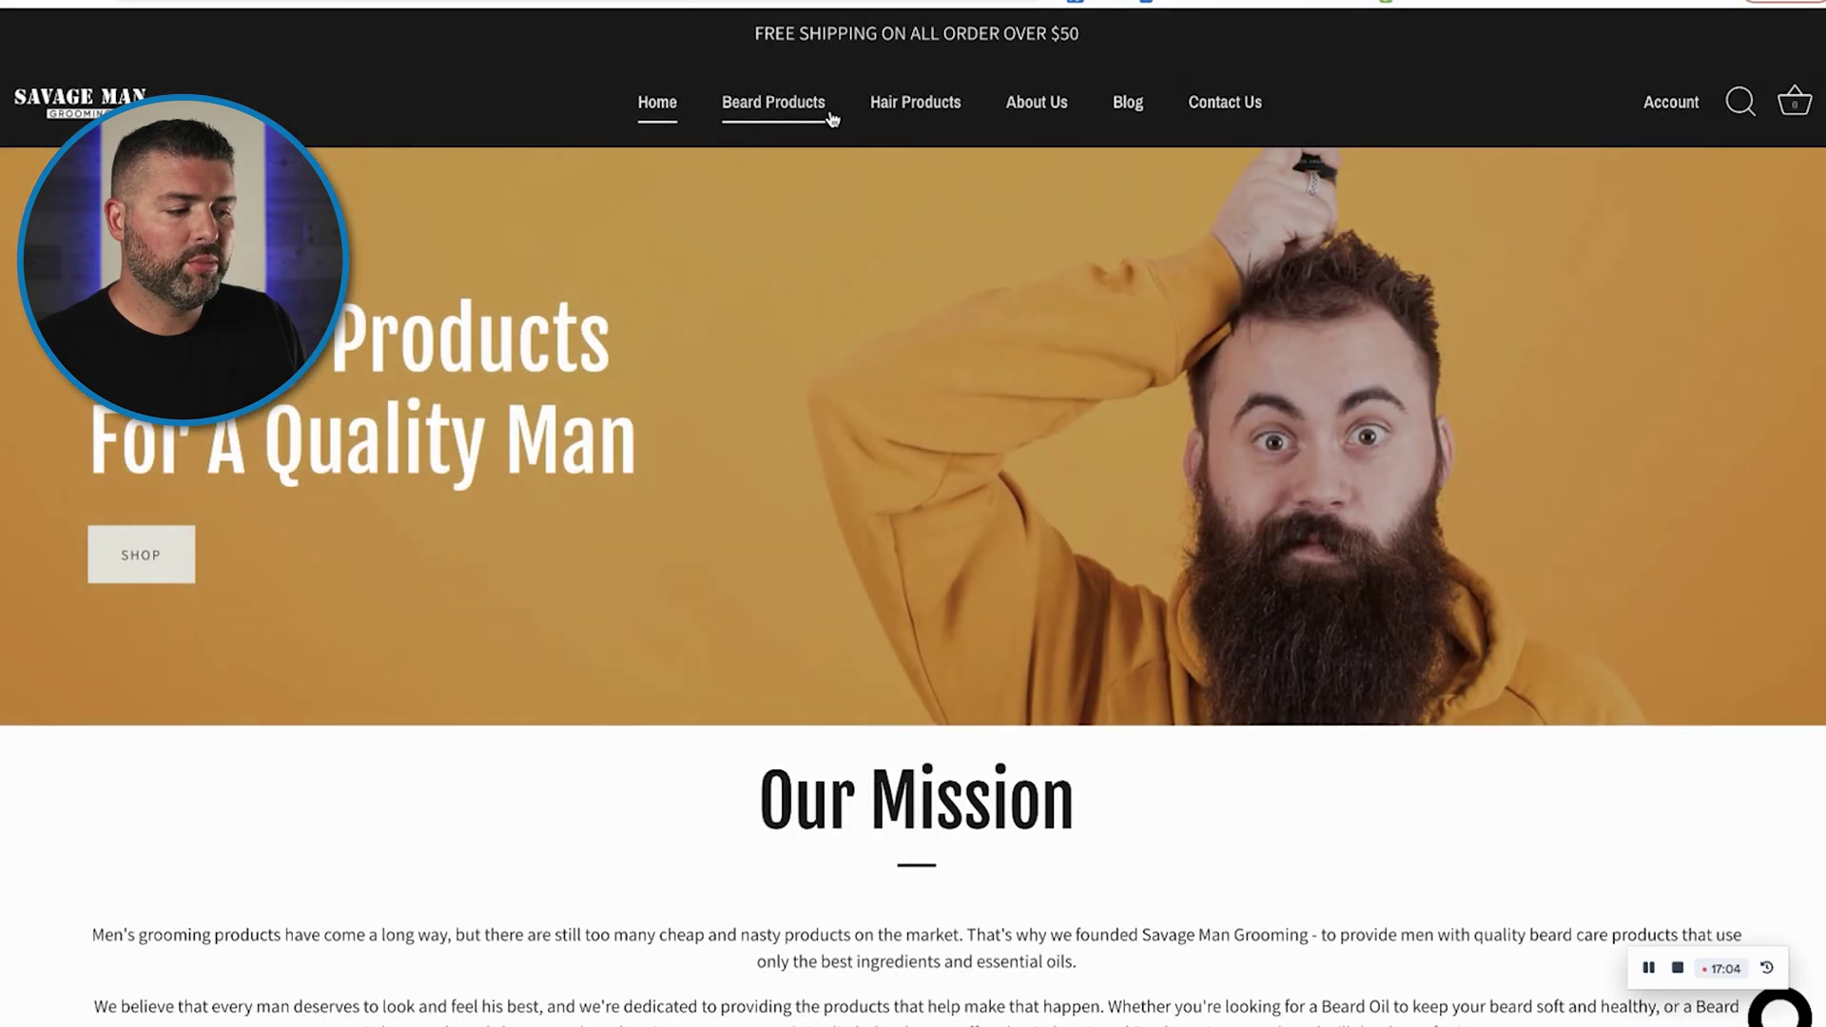
pyautogui.click(830, 112)
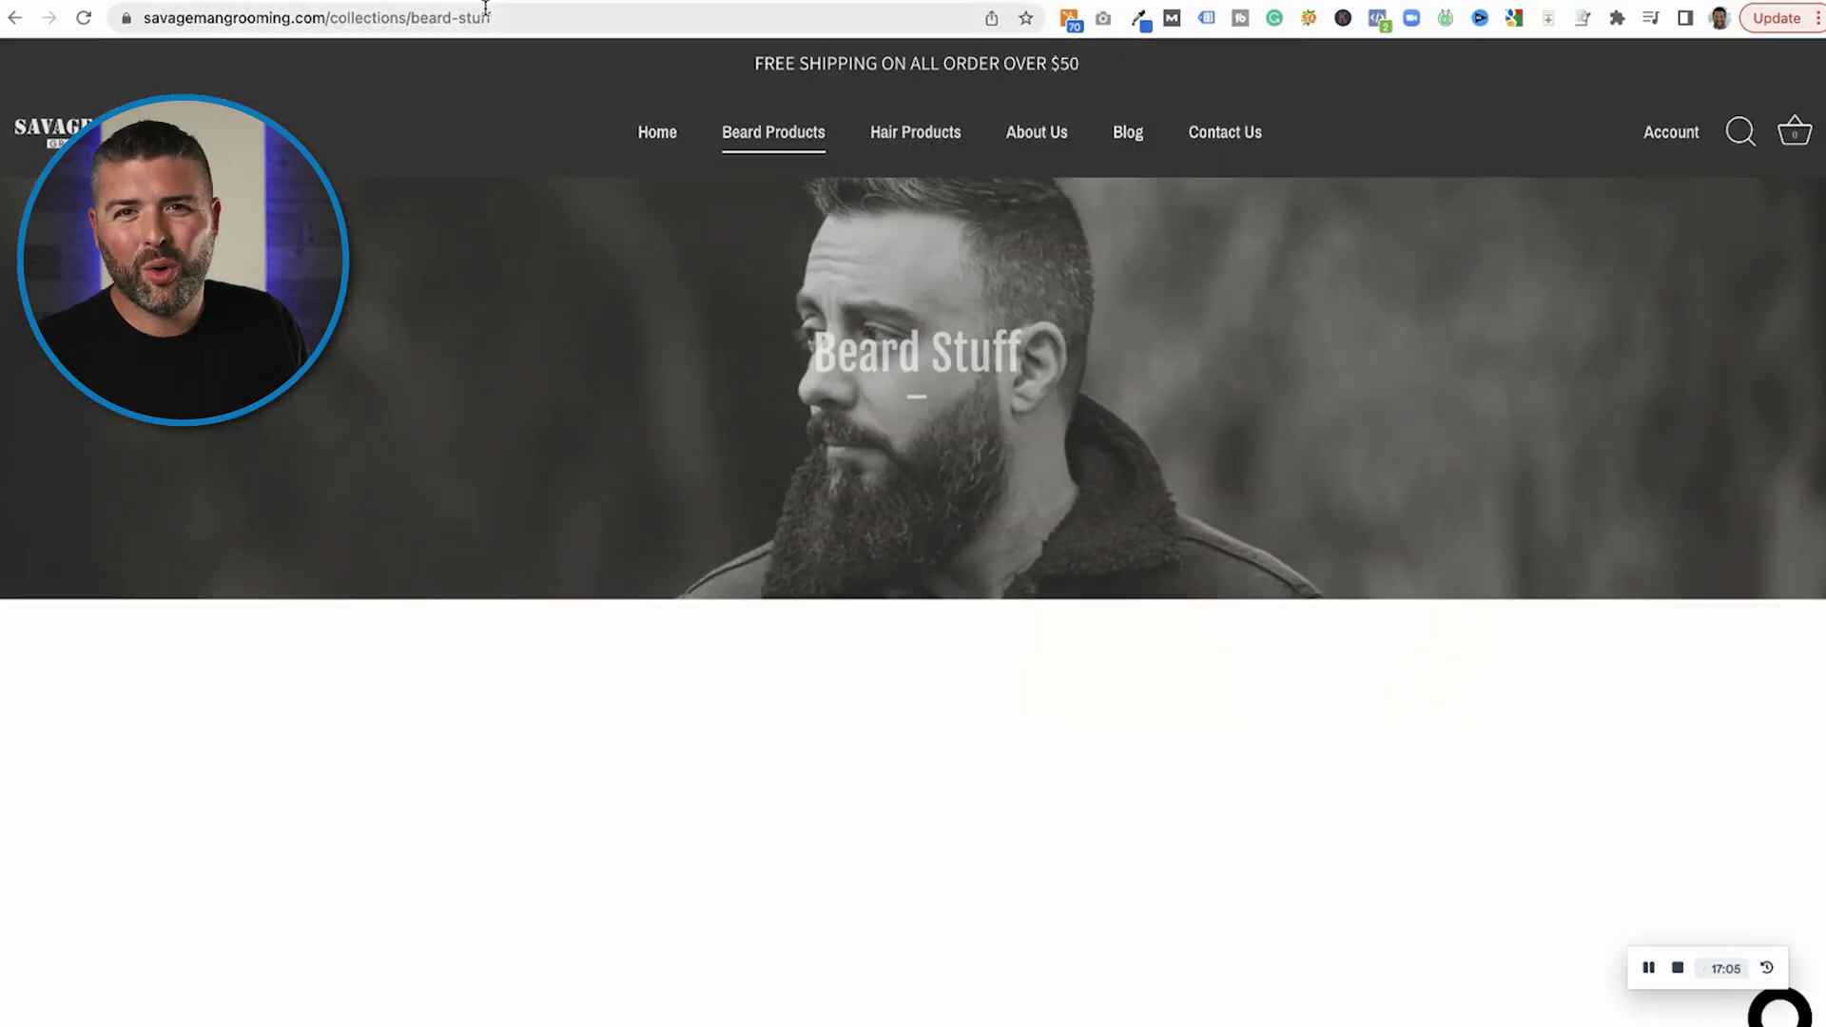
pyautogui.click(487, 15)
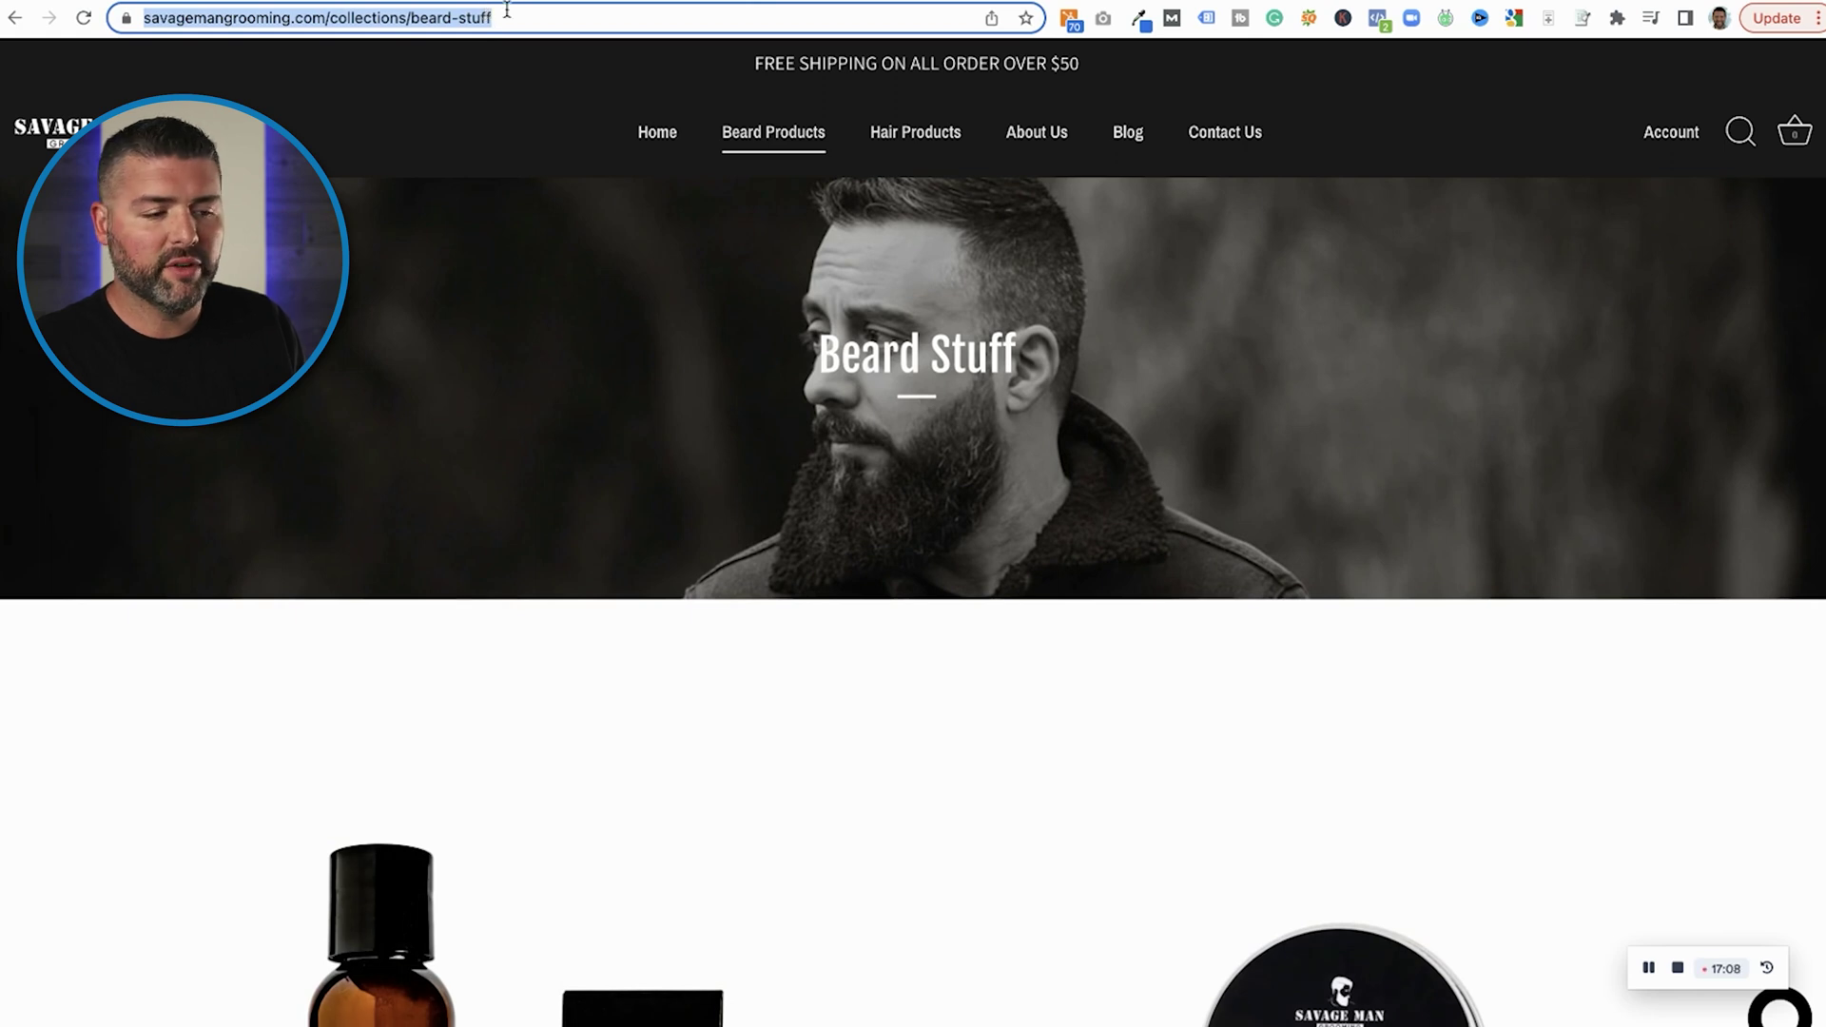
pyautogui.write('ads.tiktok.com')
pyautogui.press('Return')
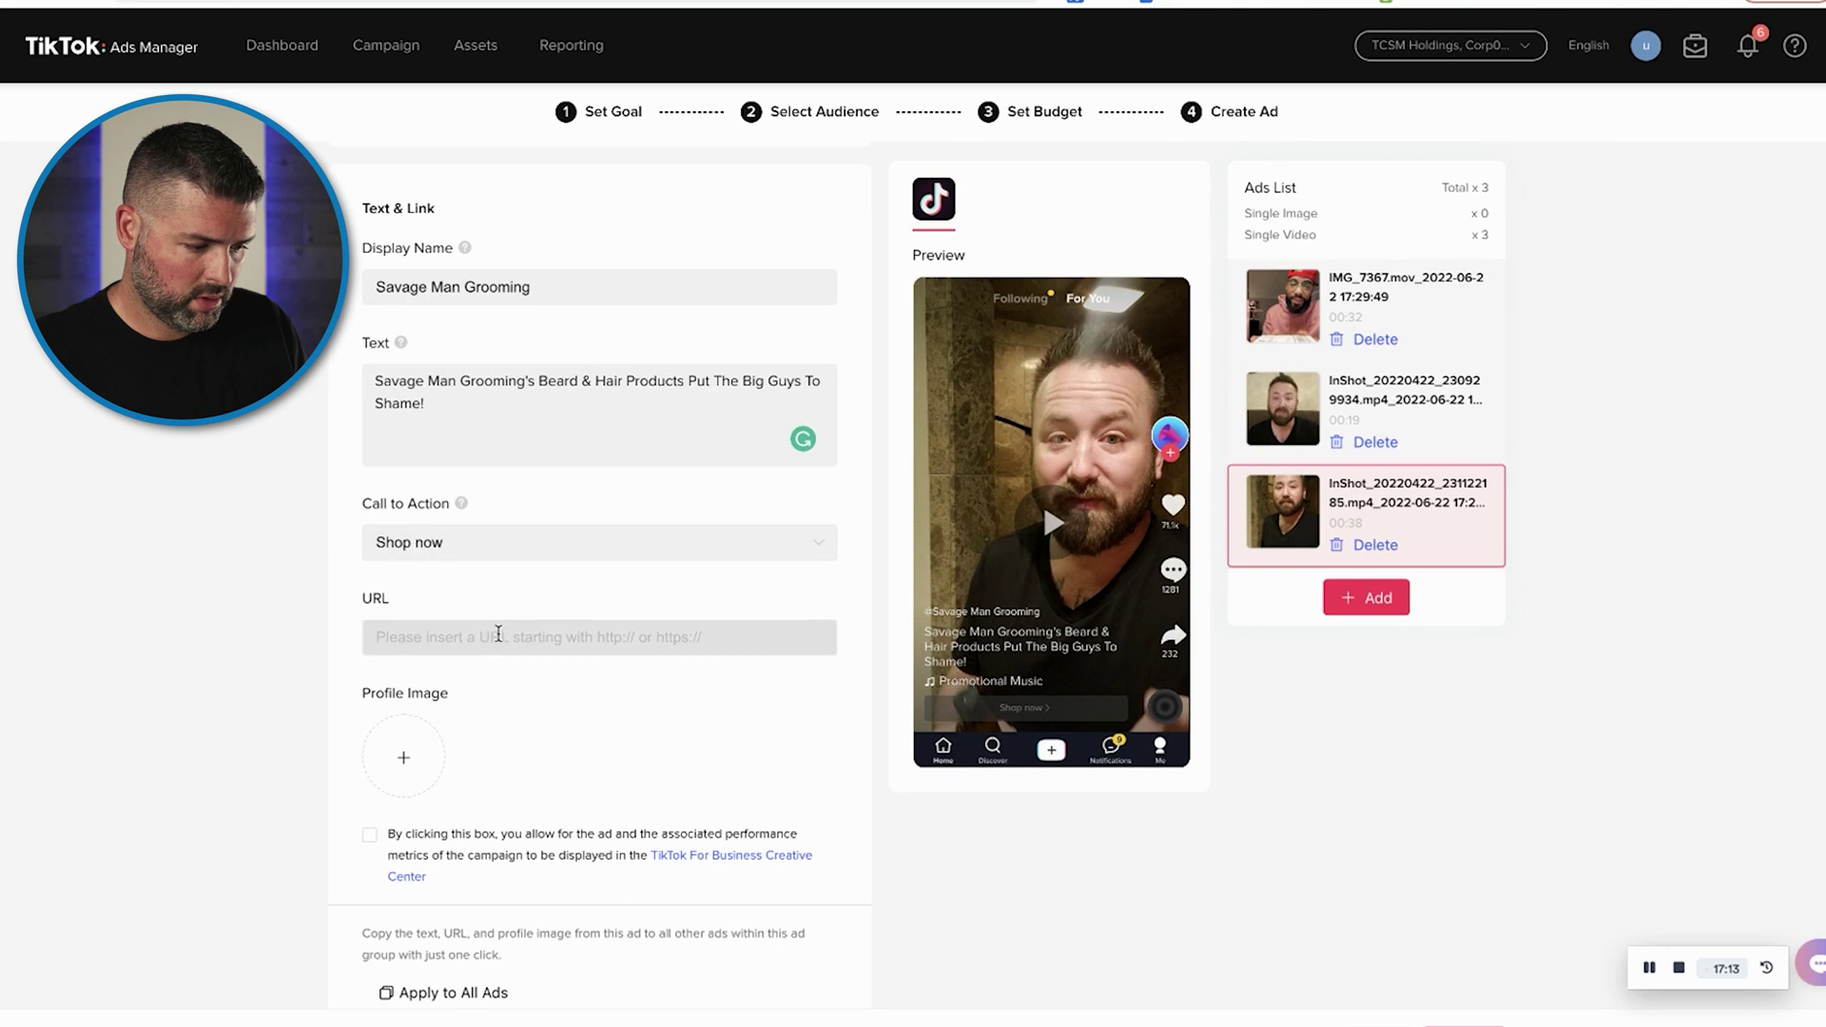
pyautogui.click(428, 637)
pyautogui.write('https://savagemangrooming.com/collections/beard-stuff')
pyautogui.click(300, 688)
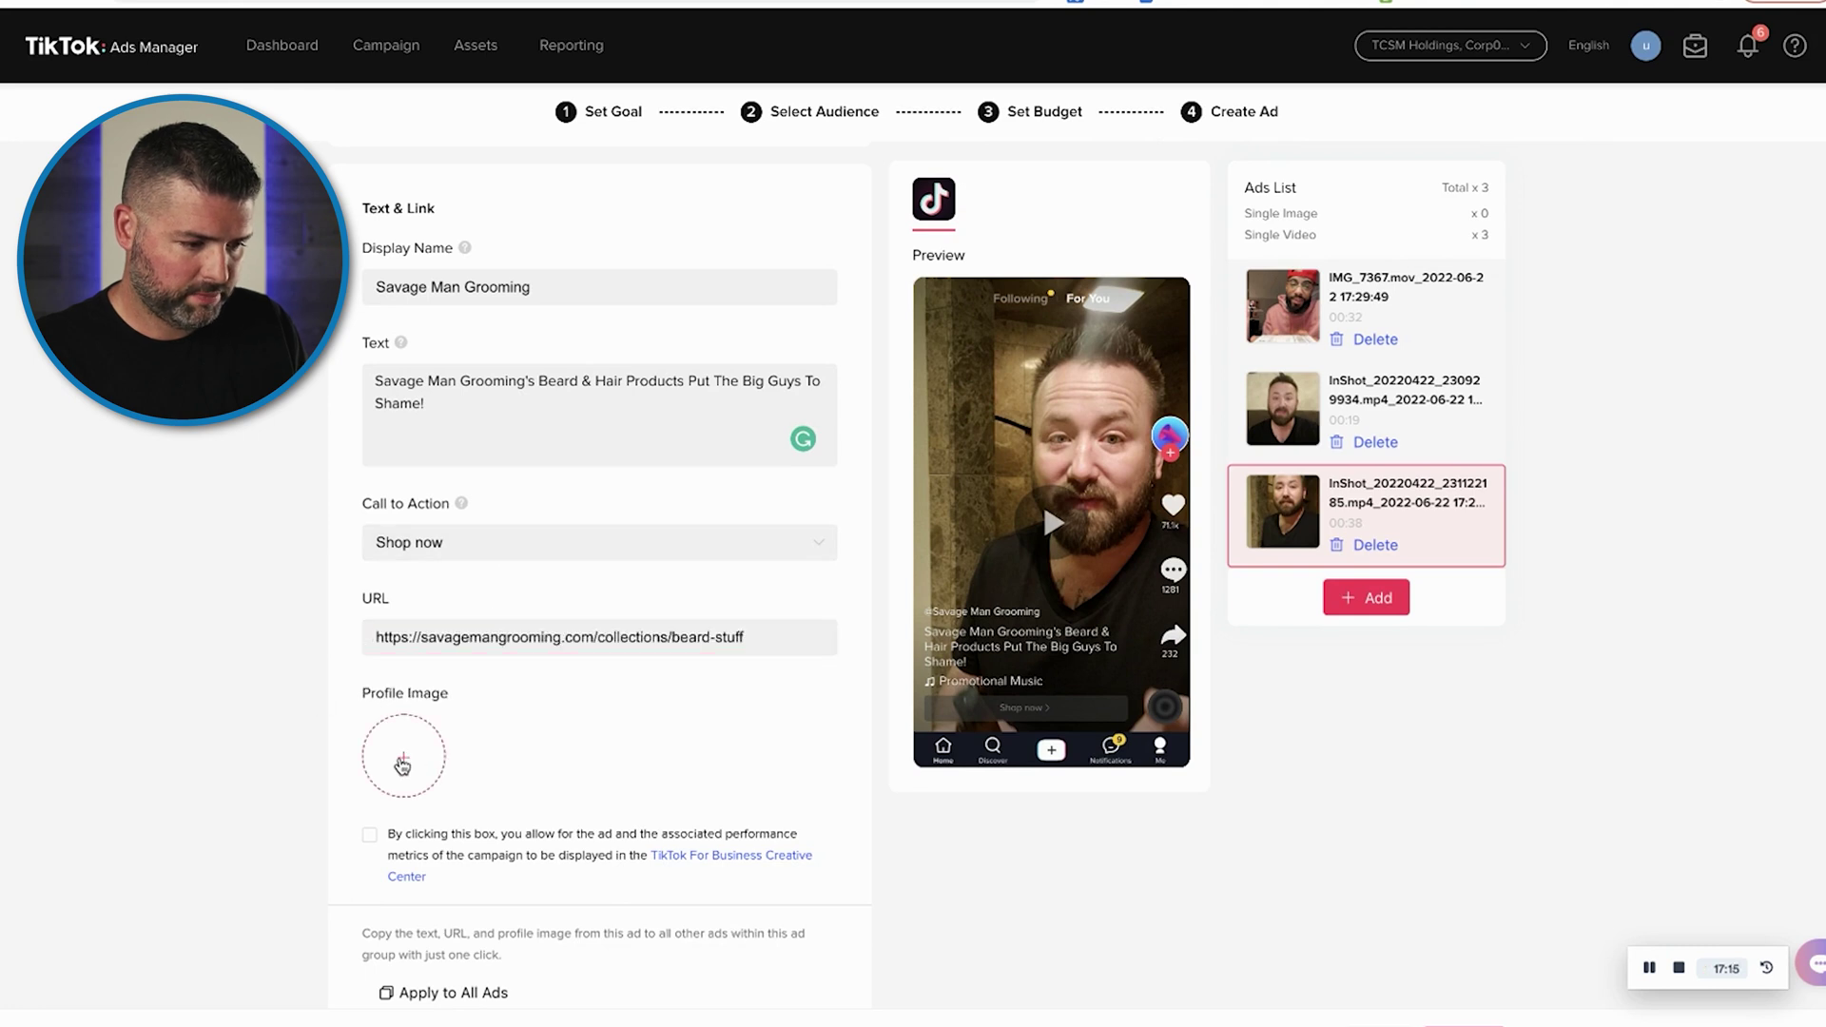
# - Upload the Savage Man Grooming logo from the Logo Design folder in Google Drive as the profile image, keeping the default crop
pyautogui.click(402, 763)
pyautogui.click(934, 300)
pyautogui.click(934, 320)
pyautogui.scroll(-5, 1040, 603)
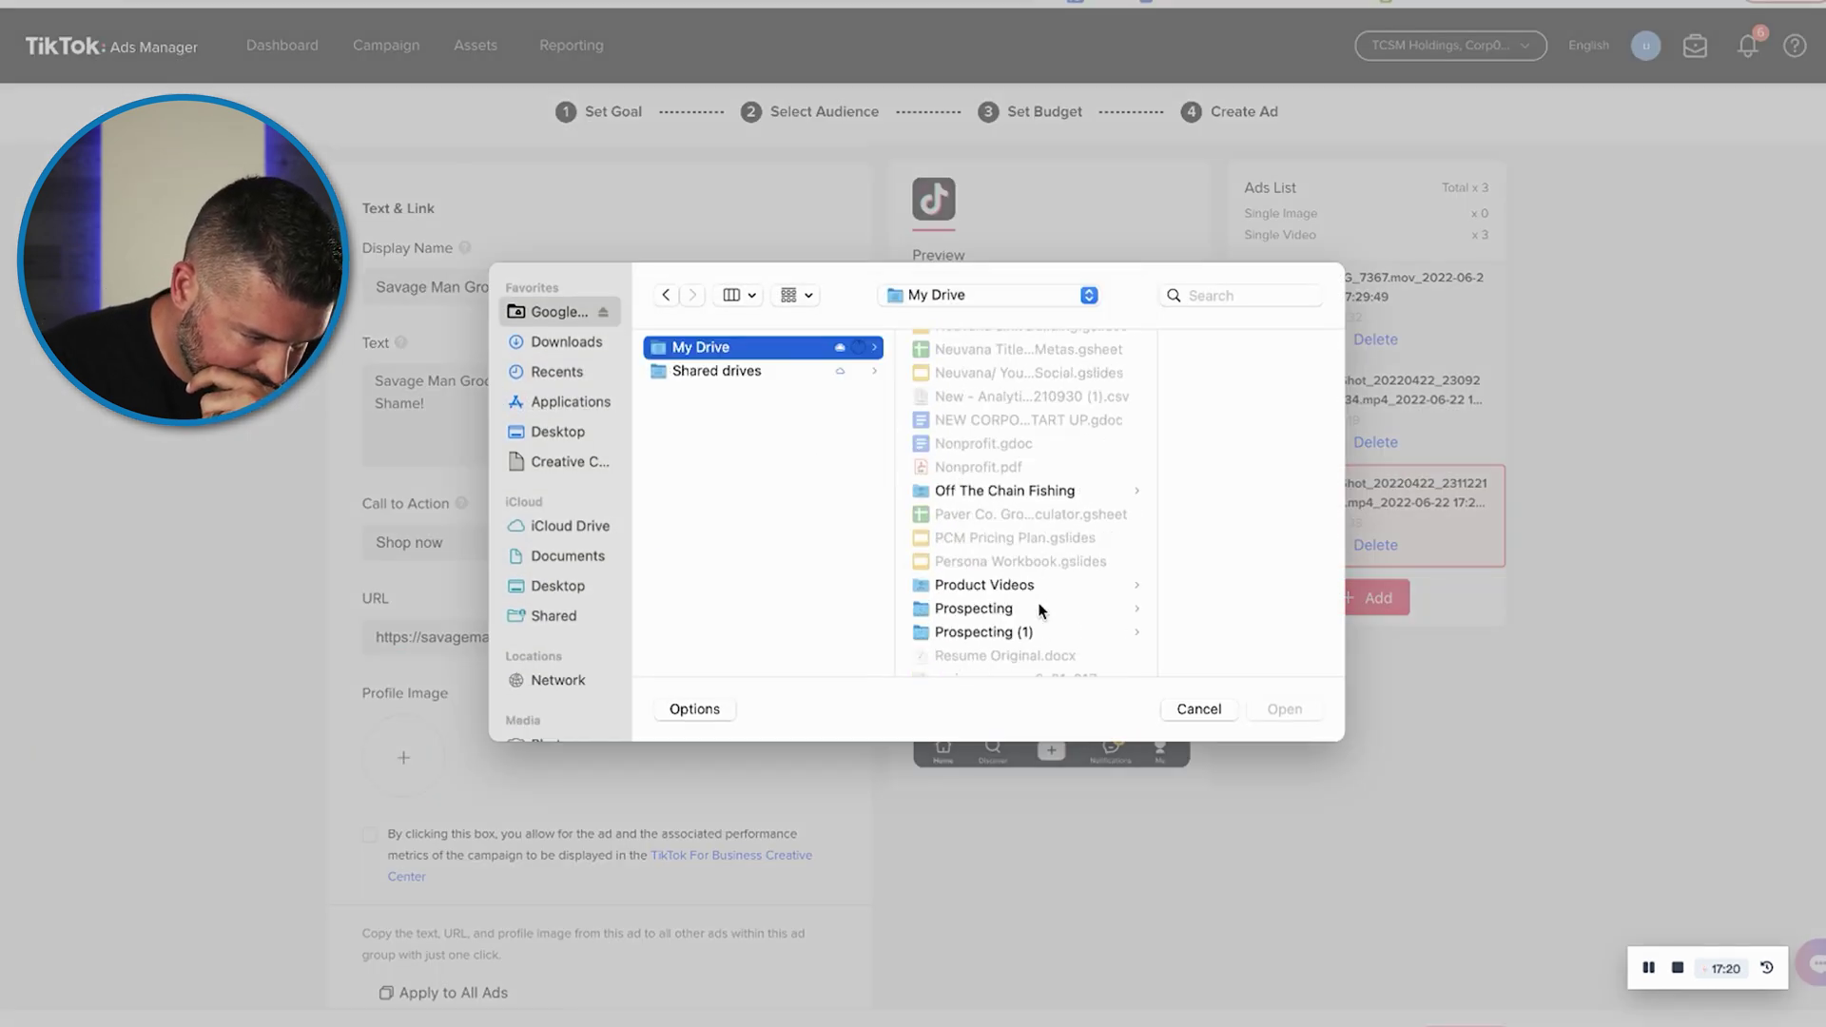
pyautogui.click(1047, 407)
pyautogui.click(1183, 538)
pyautogui.click(1178, 489)
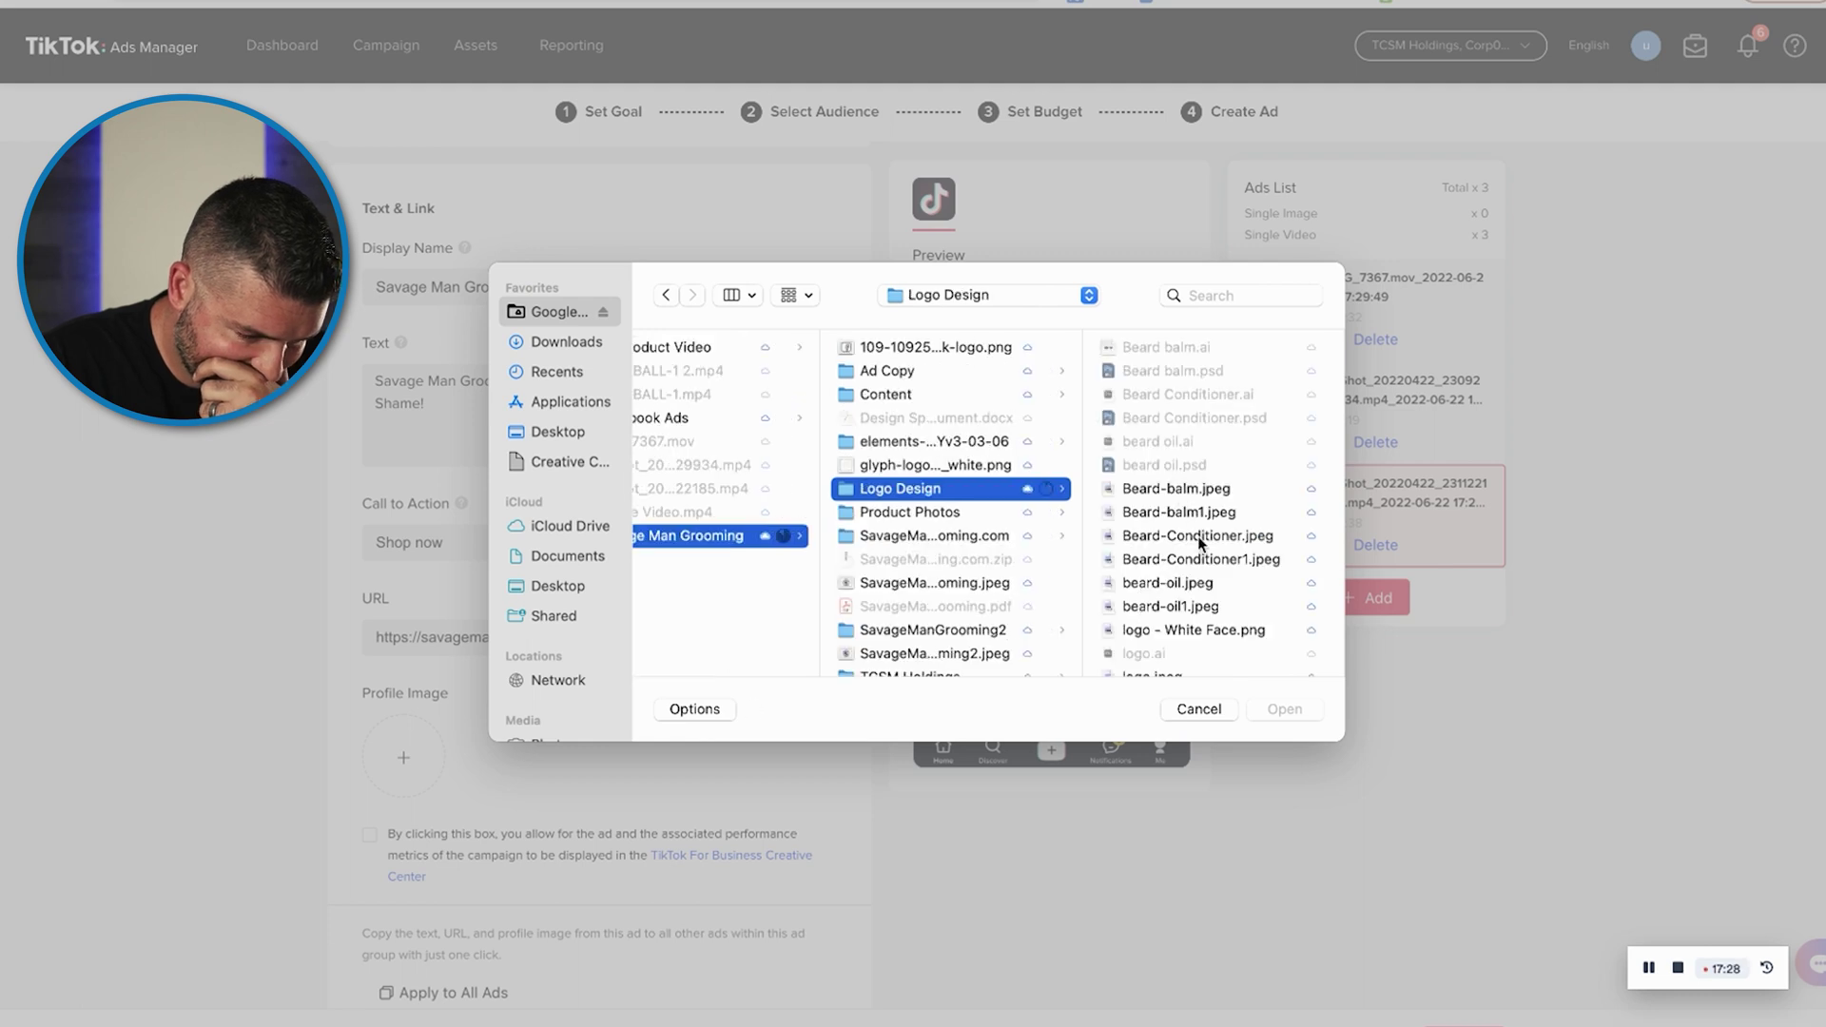
pyautogui.click(1202, 509)
pyautogui.click(944, 562)
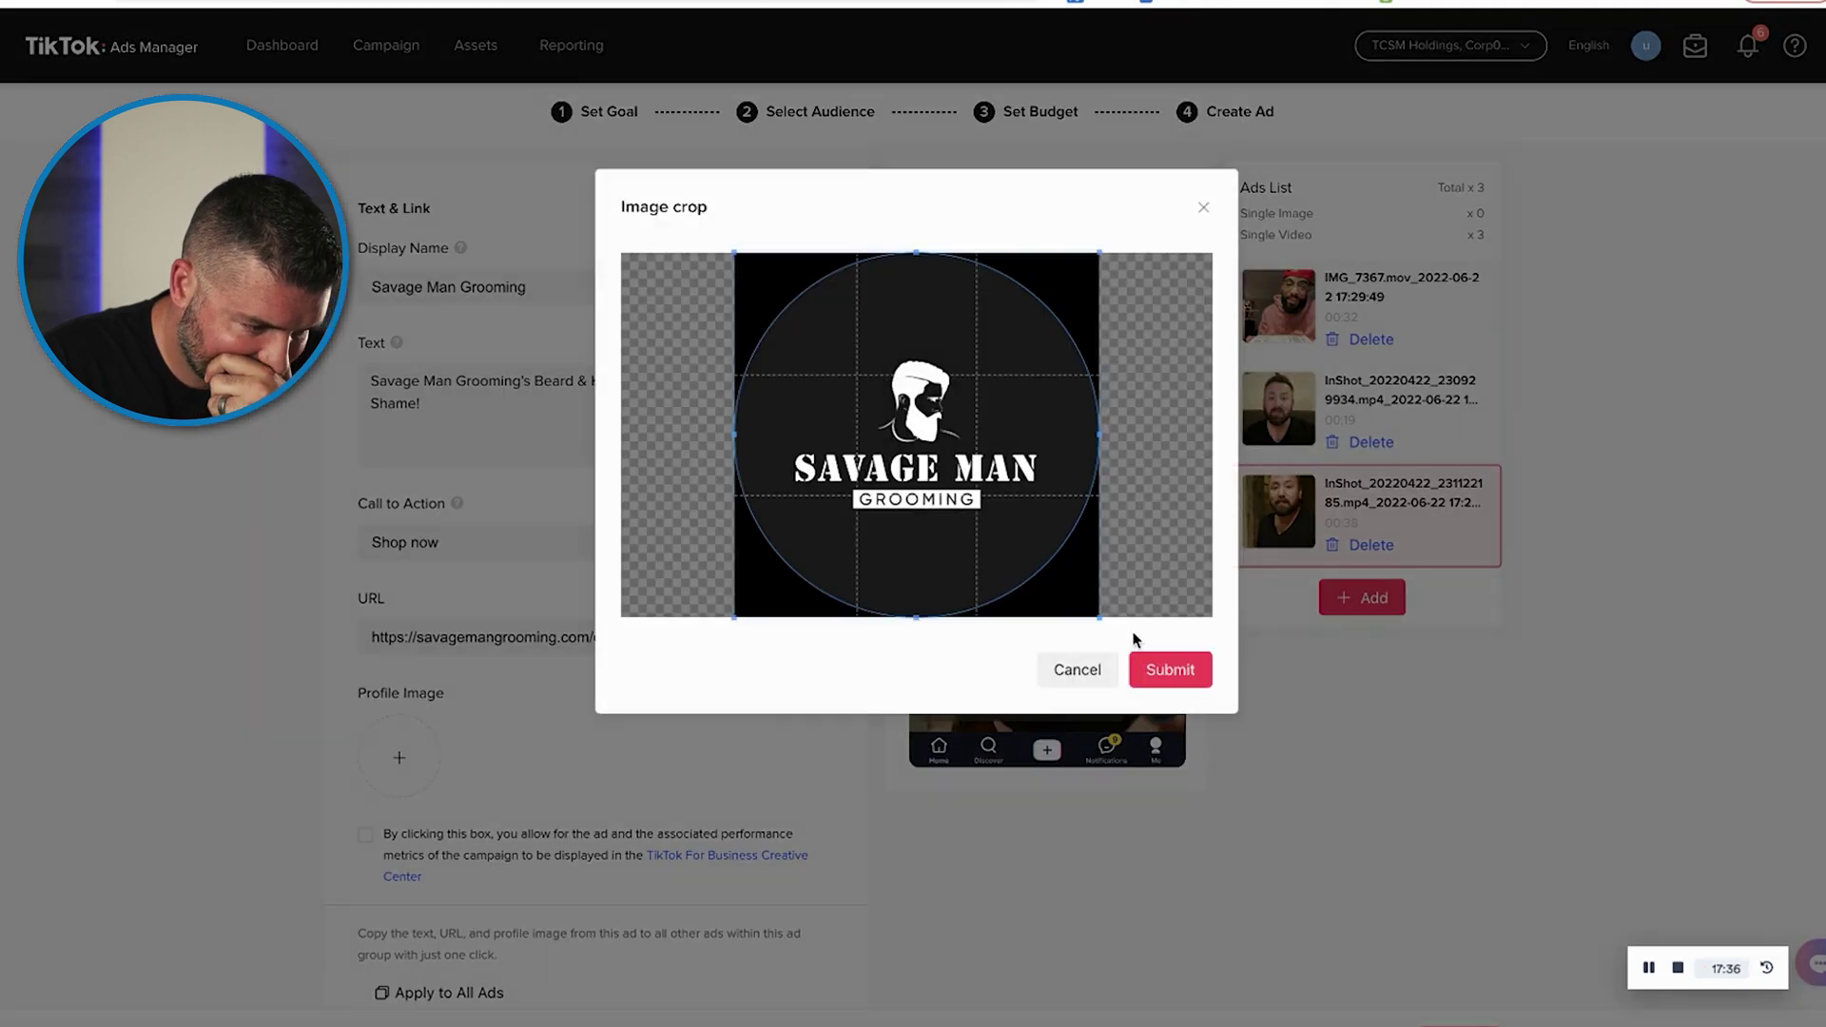
pyautogui.click(1179, 672)
# - Allow the ad to be displayed in the TikTok For Business Creative Center and copy its text, URL and profile image to all ads
pyautogui.click(369, 778)
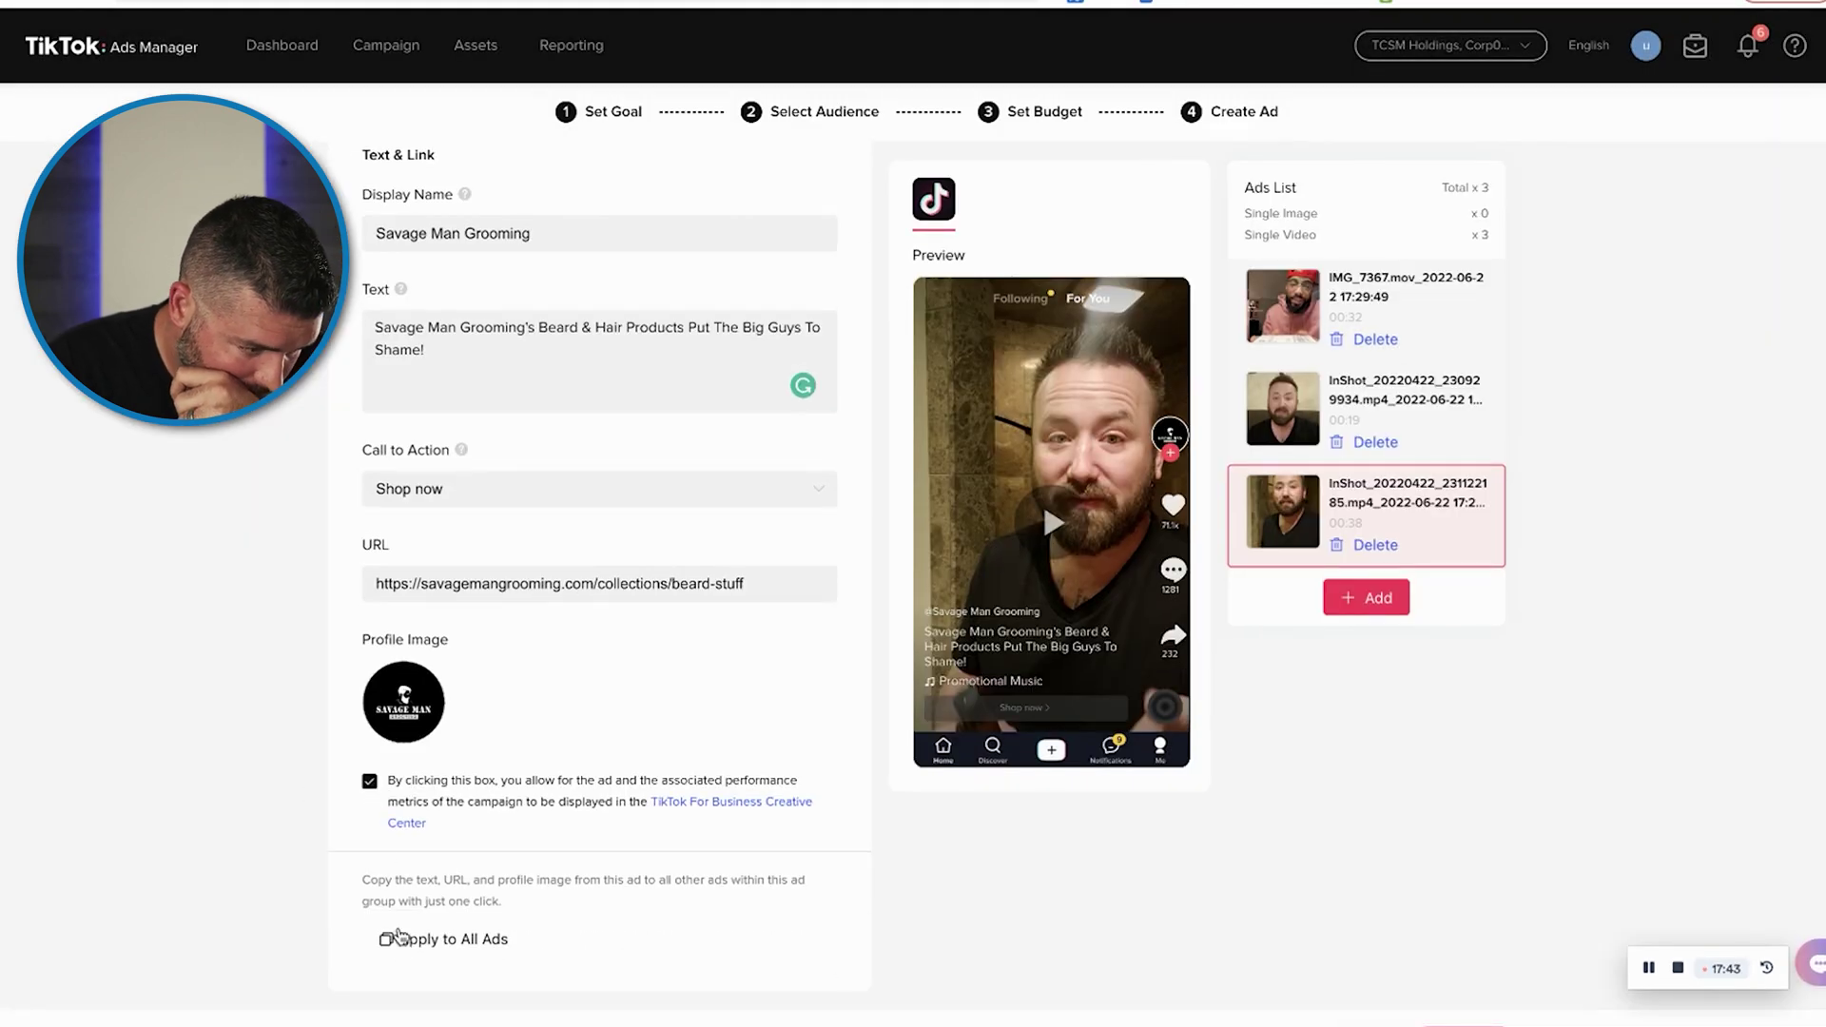
pyautogui.click(386, 935)
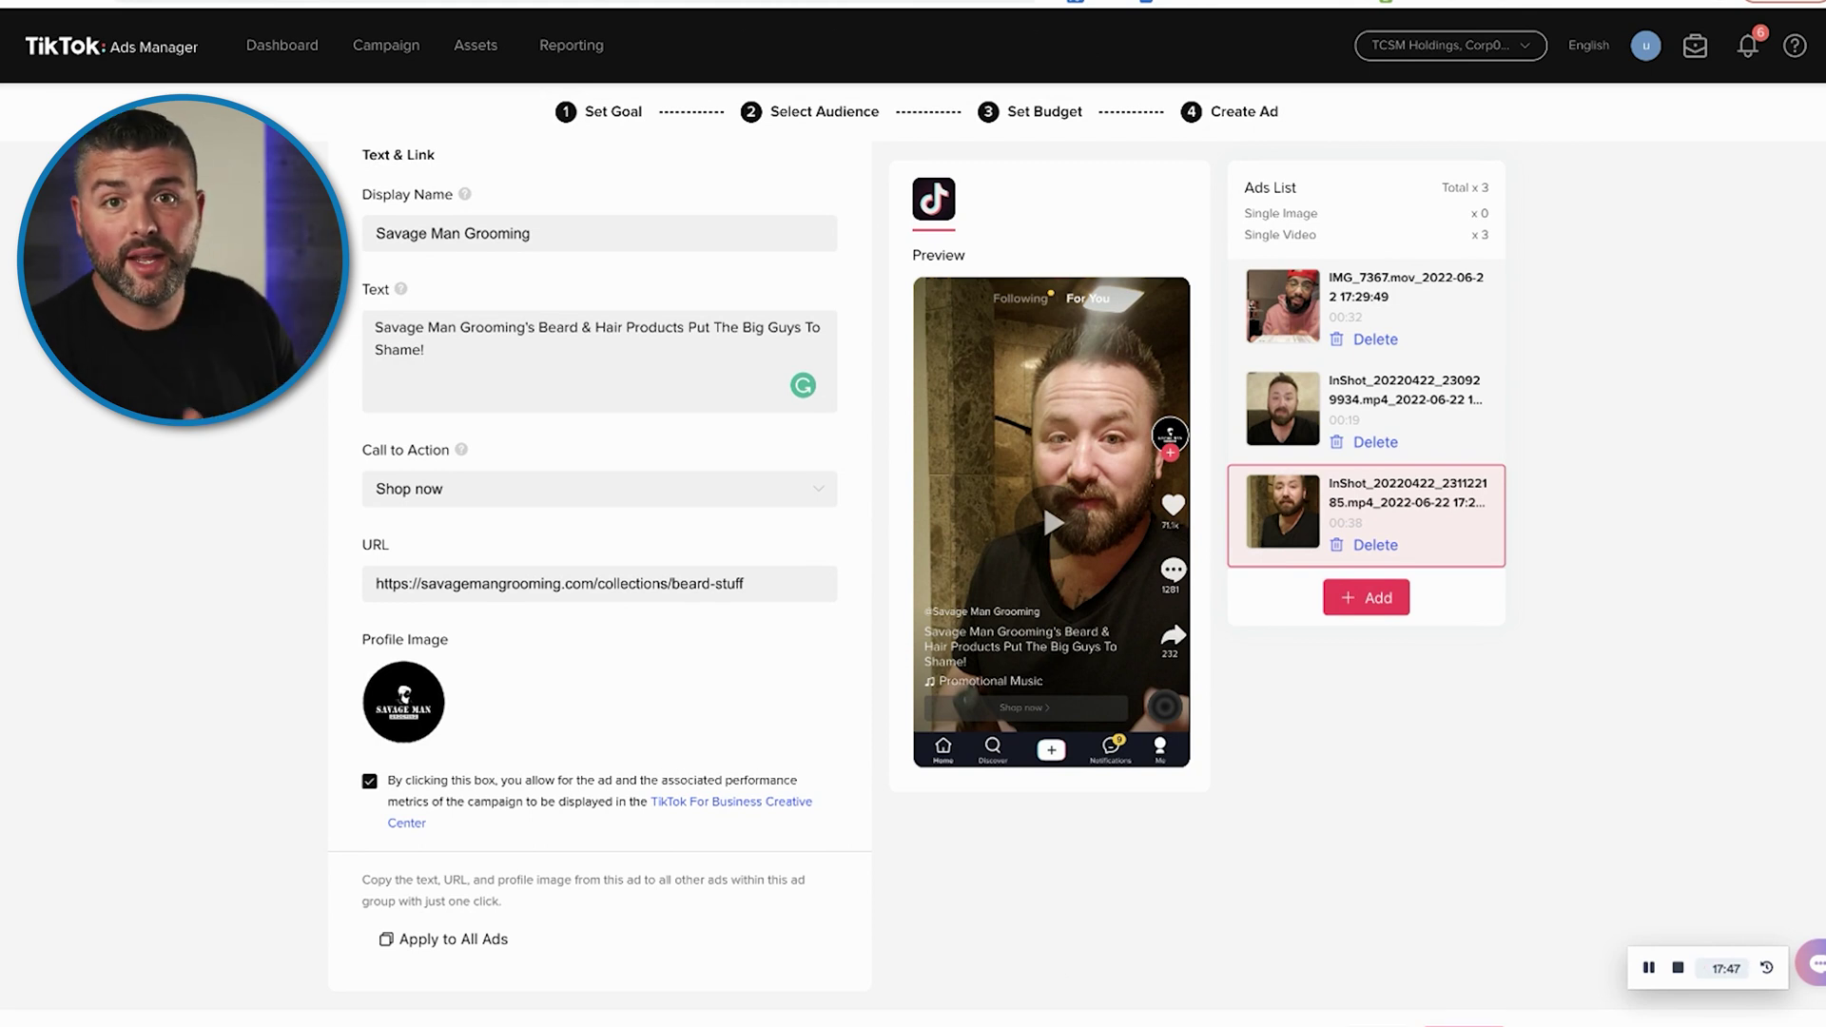